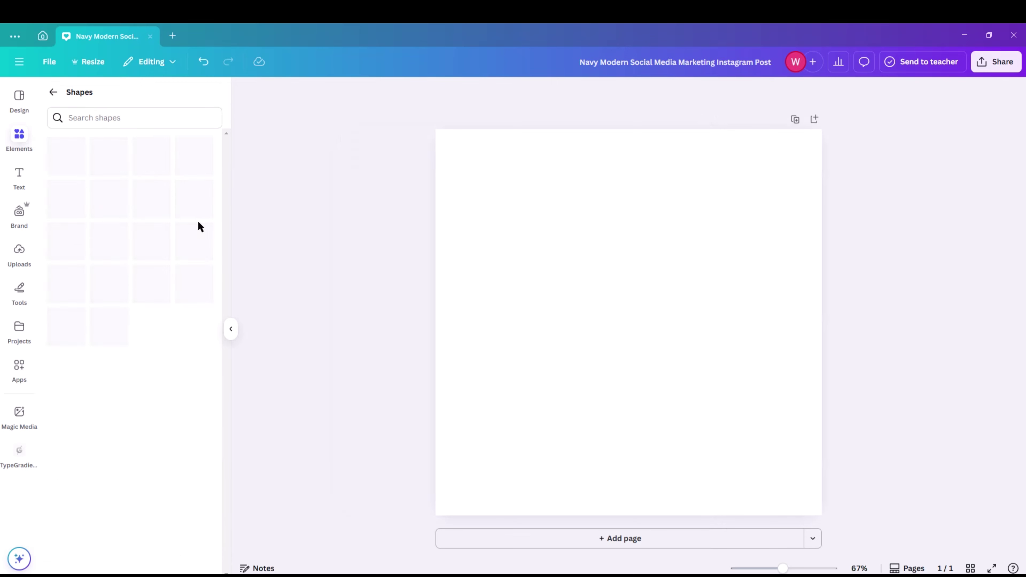
- Add a triangle at the bottom centre of the page and stretch it wider and slightly taller, about 864 px wide
{"action": "scroll", "coordinate": [156, 282], "scroll_direction": "down", "scroll_amount": 2}
{"action": "left_click", "coordinate": [194, 309]}
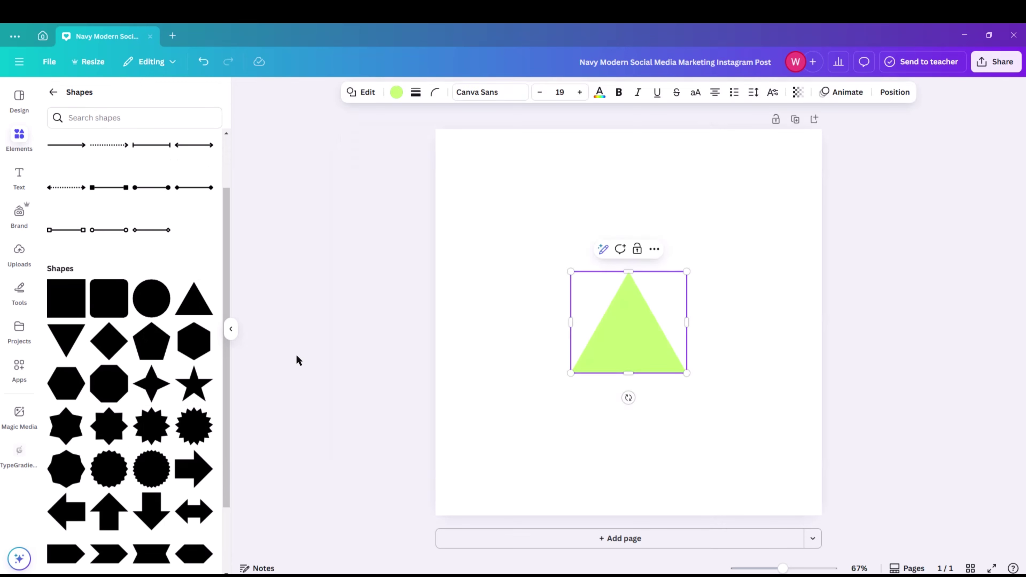
{"action": "left_click_drag", "start_coordinate": [639, 323], "coordinate": [642, 465]}
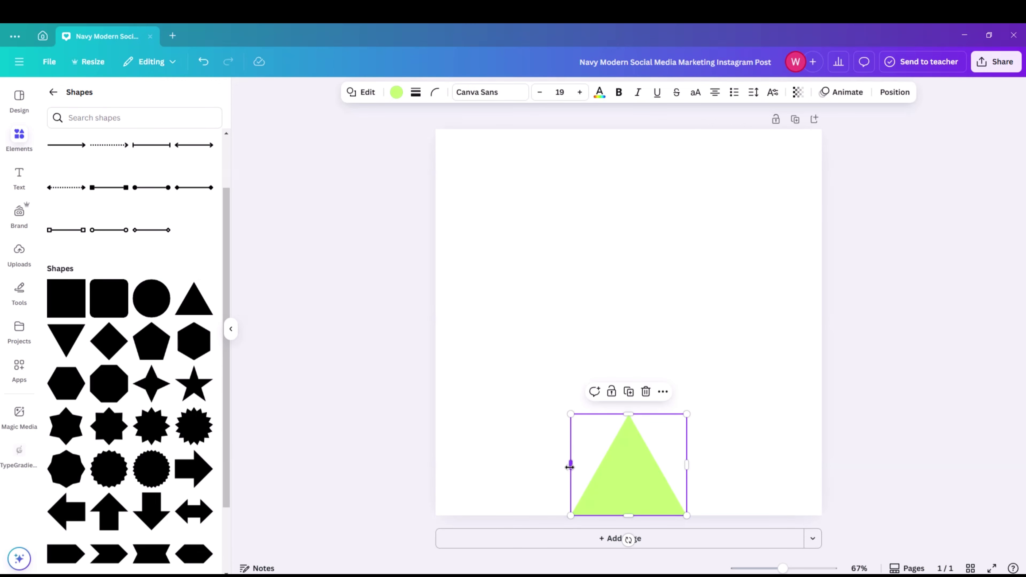
{"action": "left_click_drag", "start_coordinate": [570, 465], "coordinate": [474, 465]}
{"action": "left_click_drag", "start_coordinate": [686, 465], "coordinate": [783, 468]}
{"action": "left_click_drag", "start_coordinate": [628, 414], "coordinate": [638, 386]}
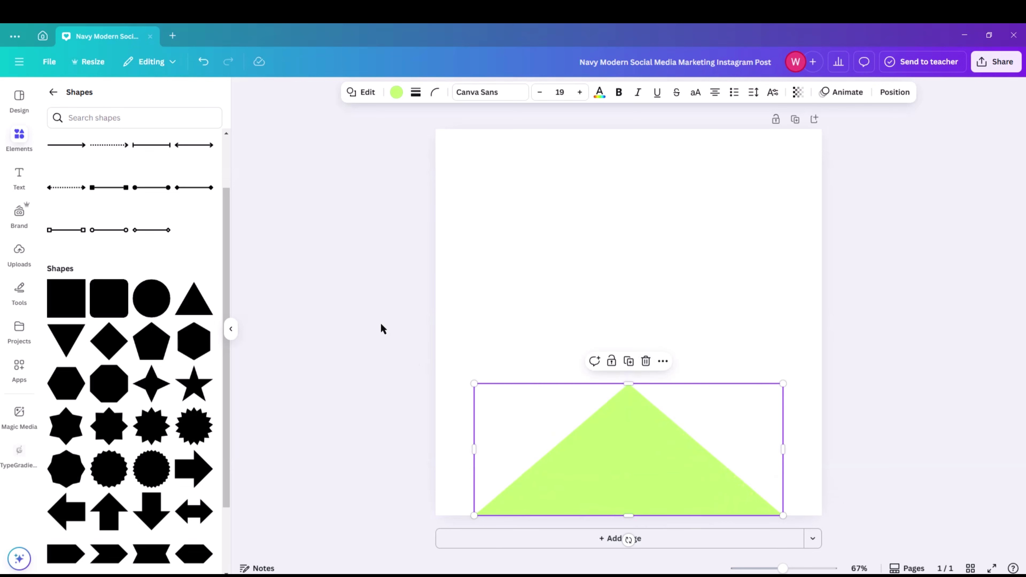
{"action": "left_click", "coordinate": [380, 328]}
- Add a square at the top centre of the page and extend it downward until it overlaps the triangle's peak
{"action": "left_click", "coordinate": [76, 287]}
{"action": "left_click_drag", "start_coordinate": [642, 306], "coordinate": [639, 174]}
{"action": "left_click_drag", "start_coordinate": [628, 243], "coordinate": [635, 418]}
- Raise the triangle's height to about 463 px and widen the vertical rectangle slightly on both sides
{"action": "left_click", "coordinate": [591, 455]}
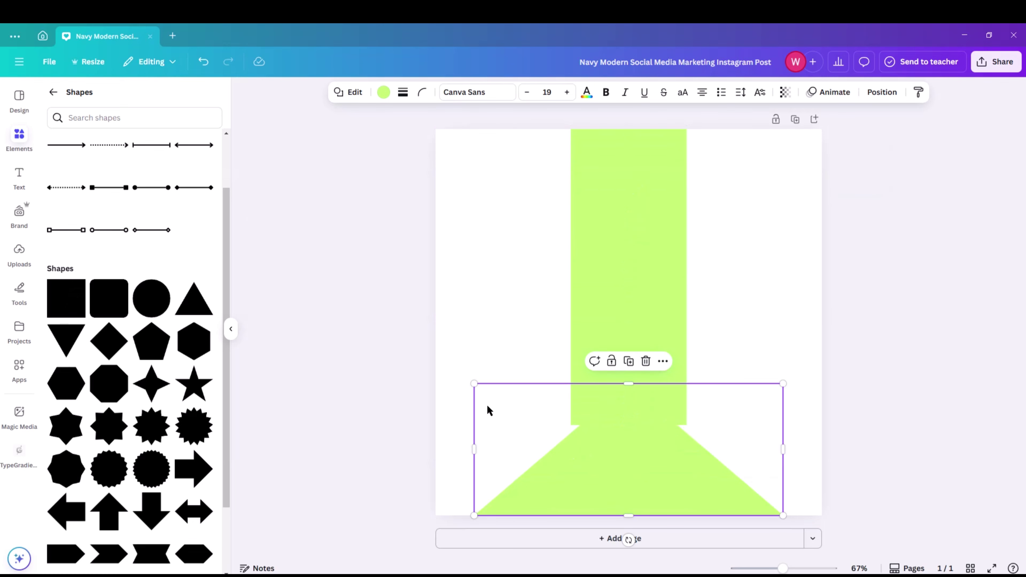
{"action": "left_click_drag", "start_coordinate": [628, 382], "coordinate": [625, 346]}
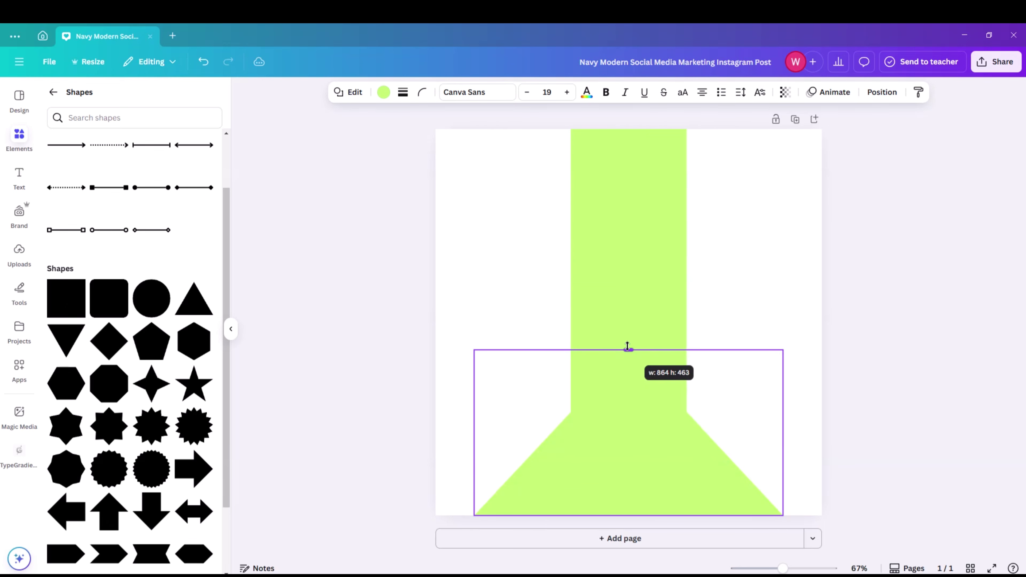
{"action": "left_click", "coordinate": [646, 201]}
{"action": "left_click_drag", "start_coordinate": [686, 322], "coordinate": [697, 323]}
{"action": "left_click_drag", "start_coordinate": [570, 277], "coordinate": [560, 277]}
{"action": "left_click", "coordinate": [505, 294]}
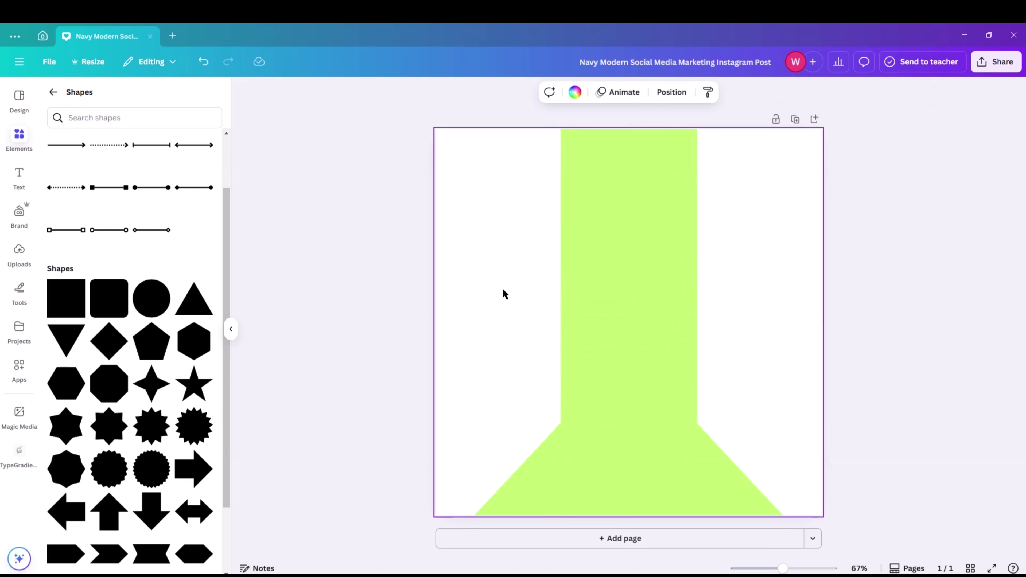
{"action": "left_click", "coordinate": [613, 264]}
{"action": "left_click", "coordinate": [383, 92]}
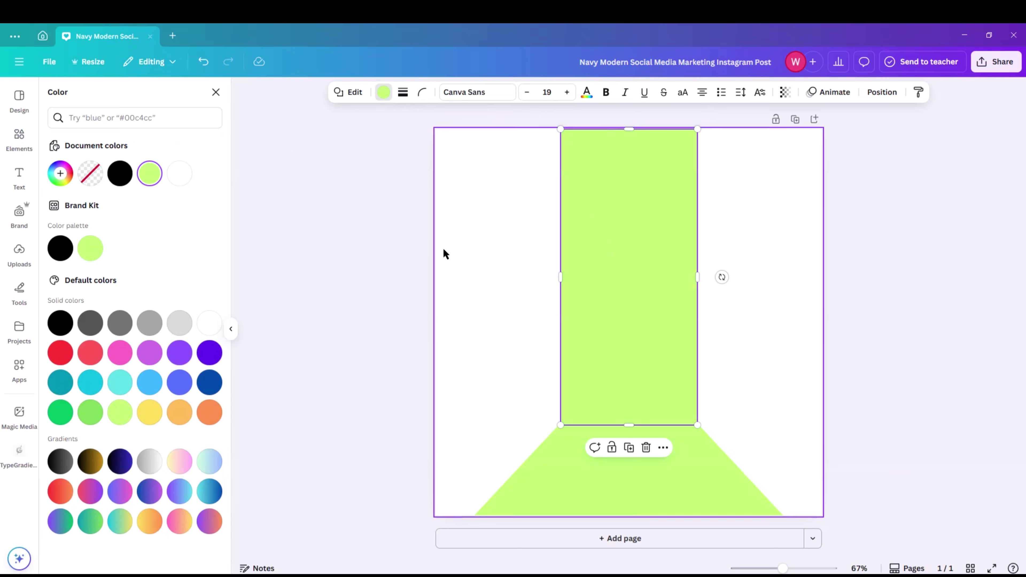
{"action": "left_click", "coordinate": [347, 93]}
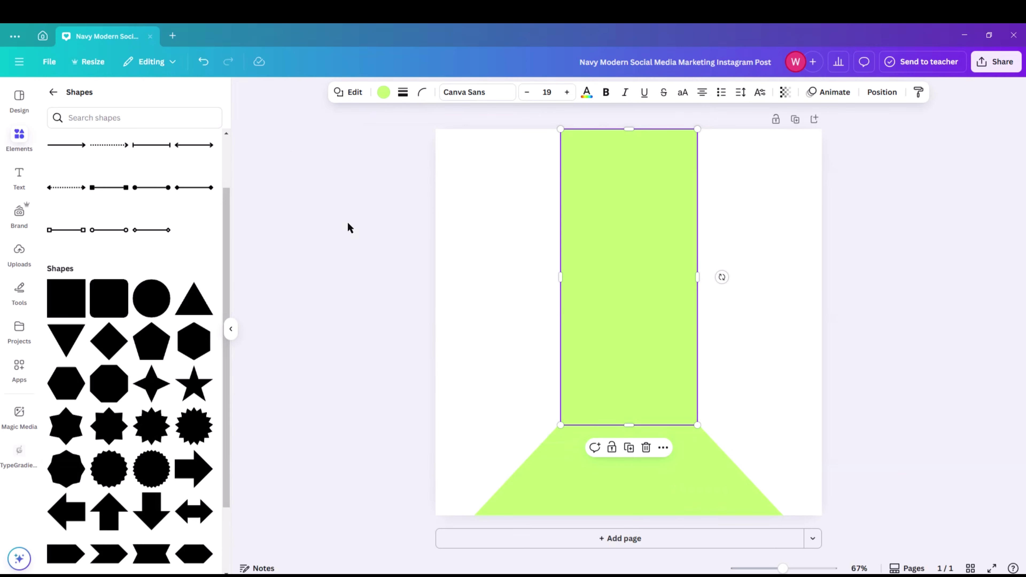
- Search the elements for "burger" photos and add the double cheeseburger cutout to the page
{"action": "left_click", "coordinate": [53, 93]}
{"action": "left_click", "coordinate": [327, 257]}
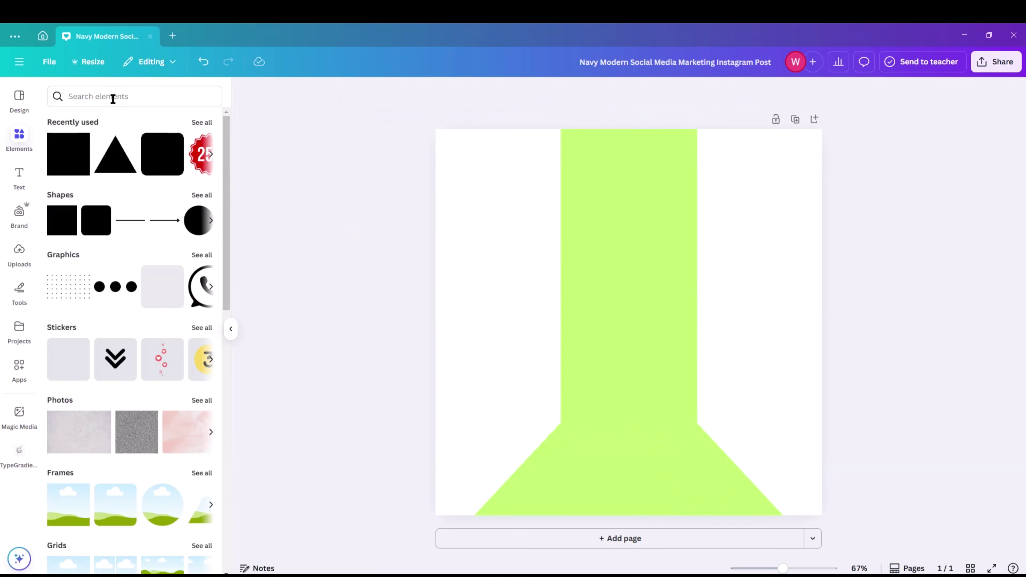
{"action": "left_click", "coordinate": [112, 96]}
{"action": "type", "text": "burge"}
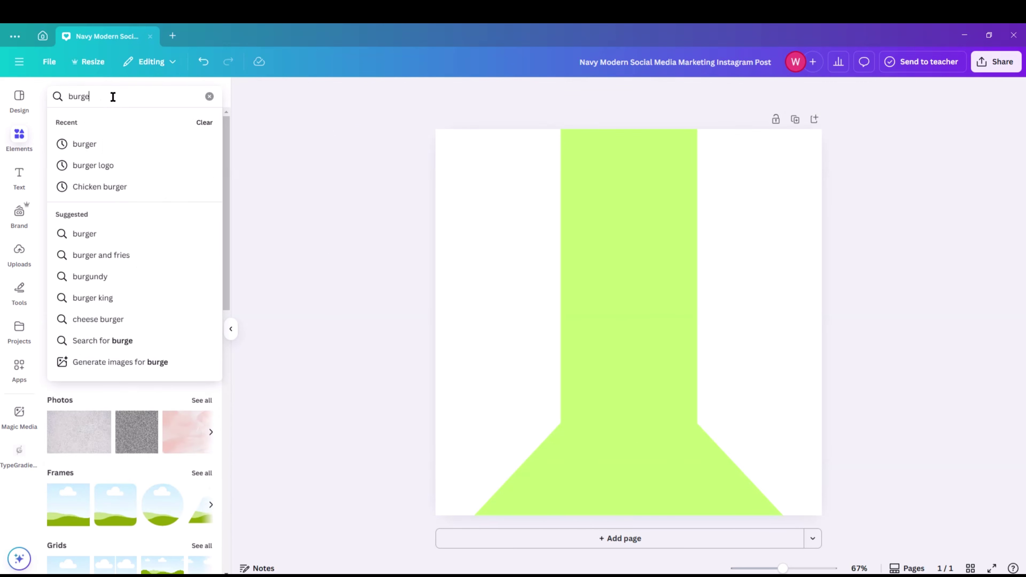
{"action": "type", "text": "r"}
{"action": "key", "text": "Return"}
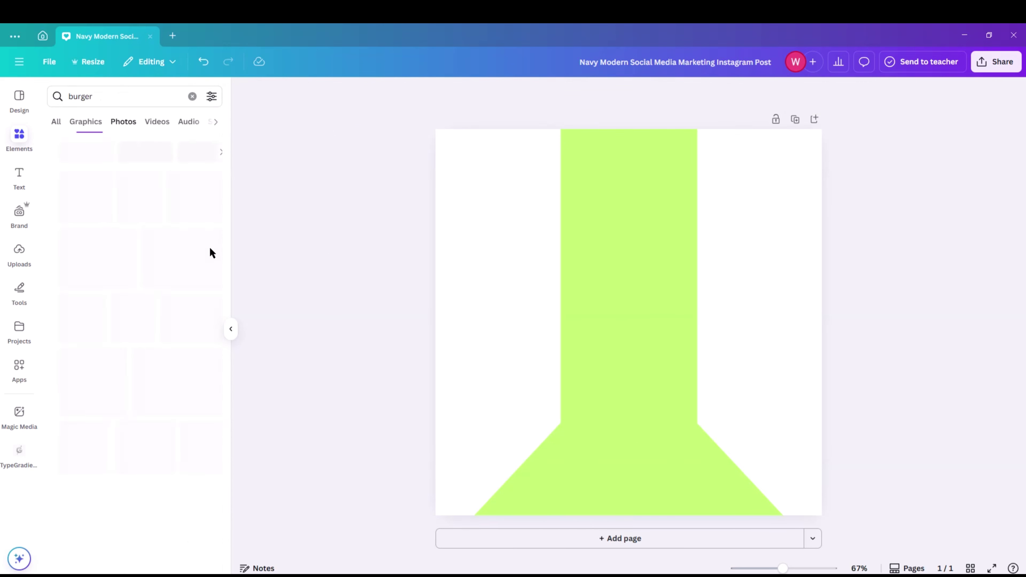
{"action": "scroll", "coordinate": [172, 309], "scroll_direction": "down", "scroll_amount": 5}
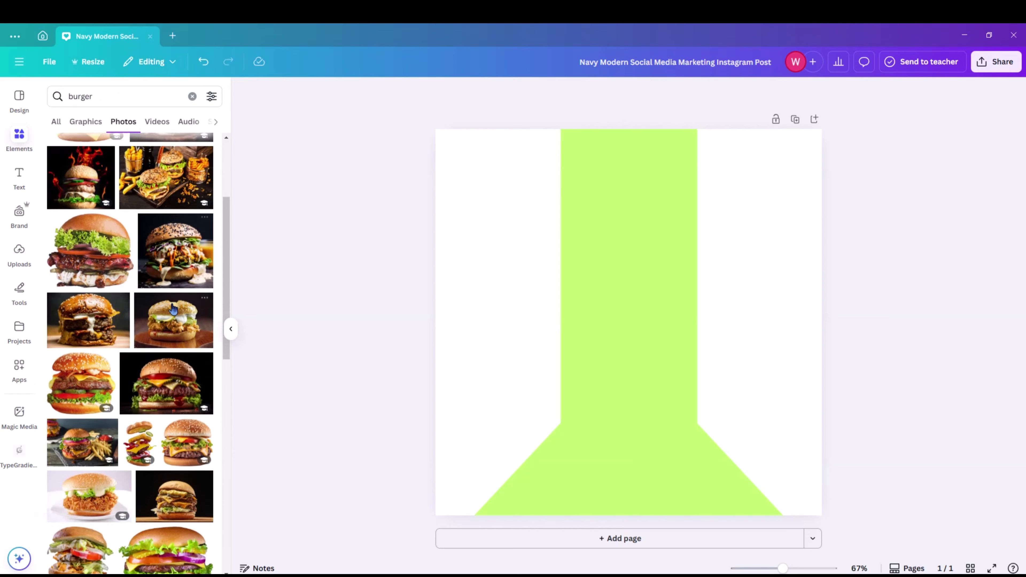
{"action": "scroll", "coordinate": [172, 309], "scroll_direction": "down", "scroll_amount": 10}
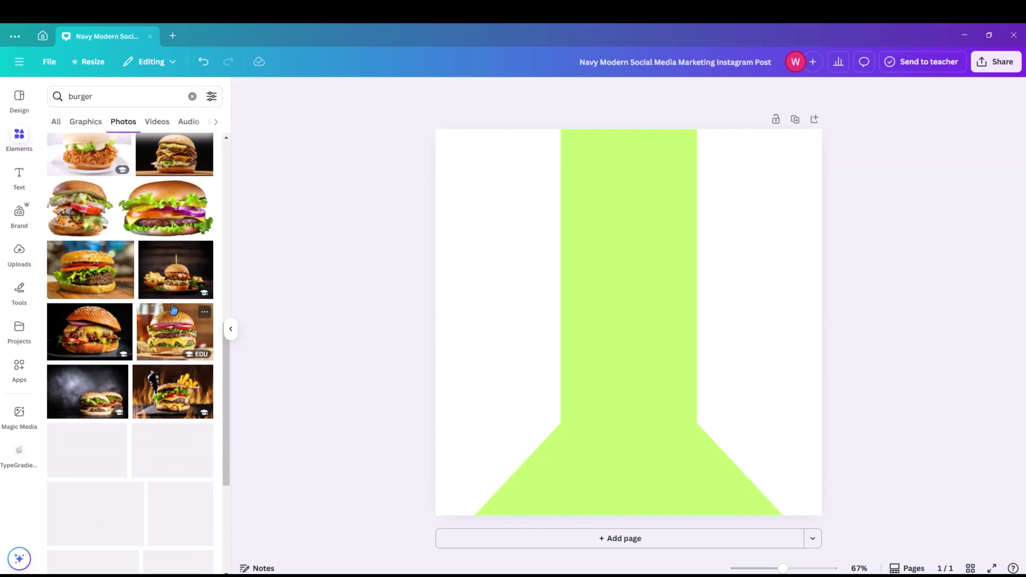
{"action": "scroll", "coordinate": [173, 309], "scroll_direction": "down", "scroll_amount": 10}
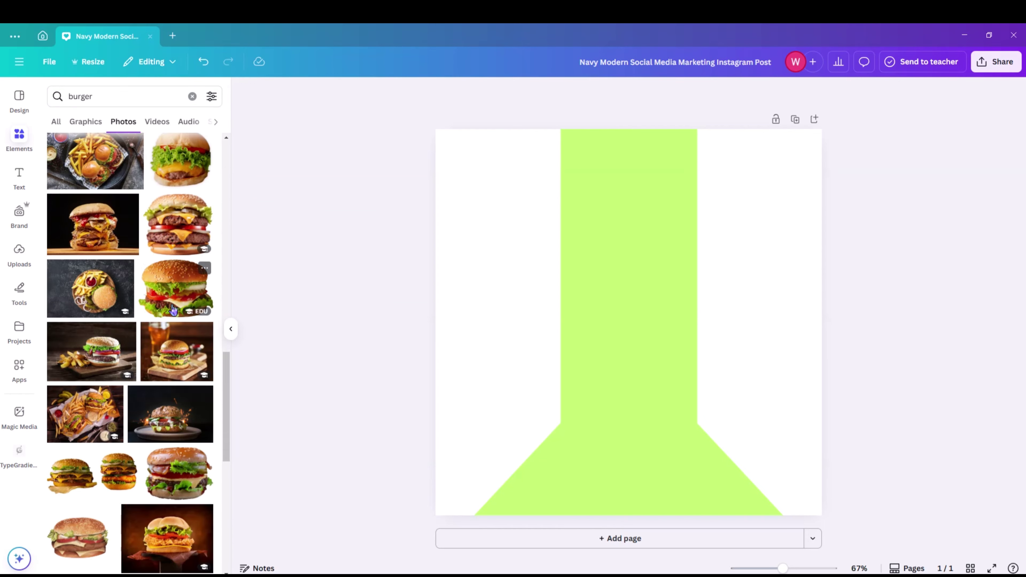
{"action": "scroll", "coordinate": [173, 309], "scroll_direction": "down", "scroll_amount": 2}
{"action": "left_click", "coordinate": [173, 158]}
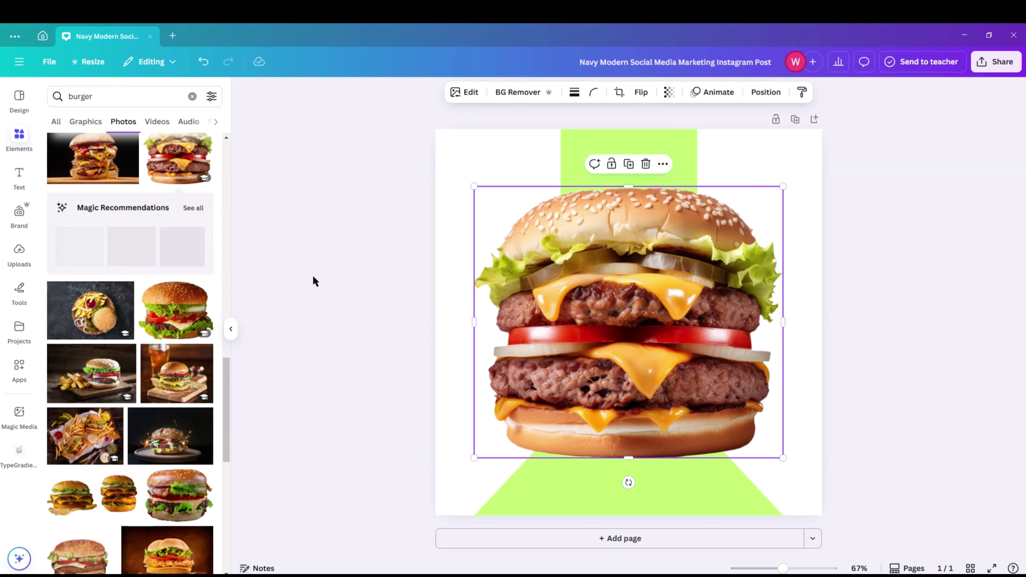
- Shrink the burger photo and centre it where the vertical rectangle meets the triangle
{"action": "left_click_drag", "start_coordinate": [782, 457], "coordinate": [656, 341]}
{"action": "left_click_drag", "start_coordinate": [500, 329], "coordinate": [520, 452]}
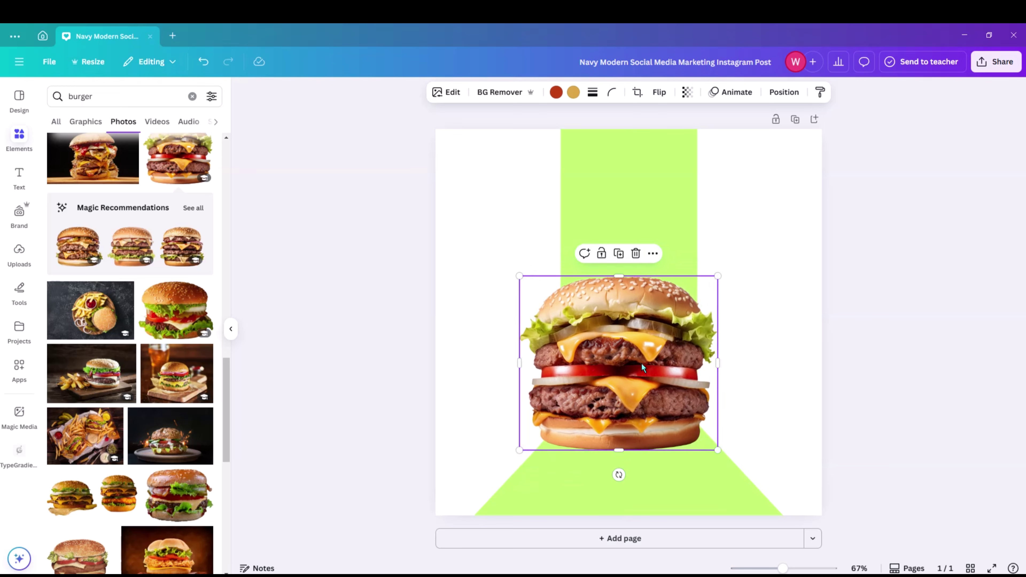
{"action": "left_click_drag", "start_coordinate": [642, 363], "coordinate": [651, 367]}
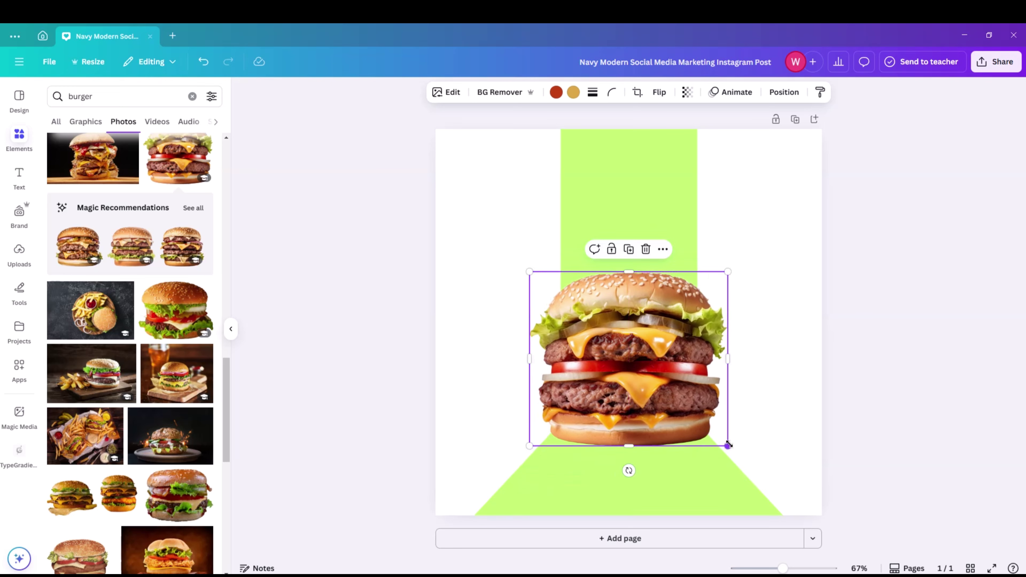
{"action": "left_click_drag", "start_coordinate": [728, 443], "coordinate": [739, 455]}
{"action": "left_click_drag", "start_coordinate": [677, 386], "coordinate": [670, 382]}
- Fill the vertical rectangle with the dark red #AF2A00, starting from the burger photo's brown
{"action": "left_click", "coordinate": [588, 155]}
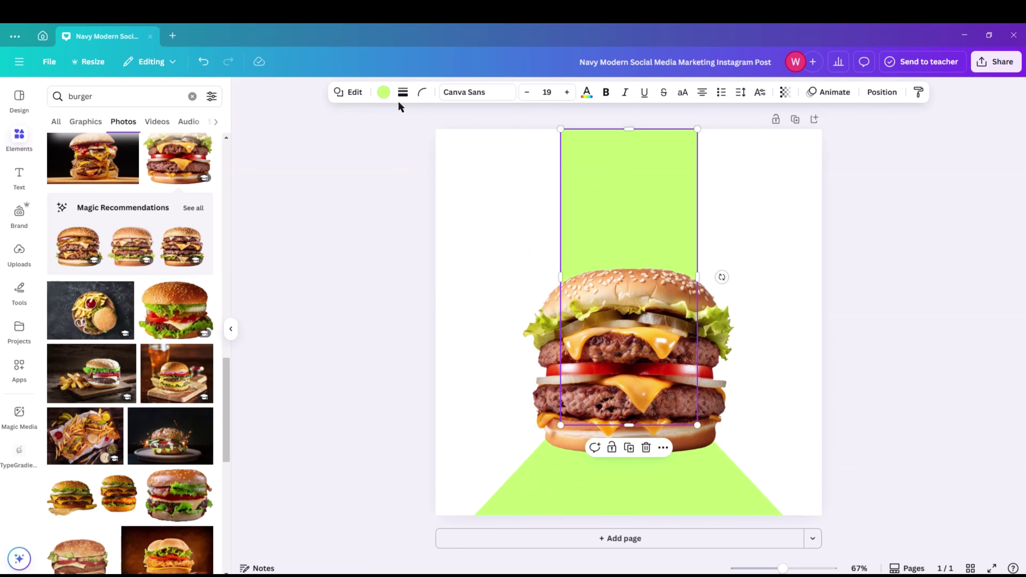
{"action": "left_click", "coordinate": [384, 92]}
{"action": "left_click", "coordinate": [91, 307]}
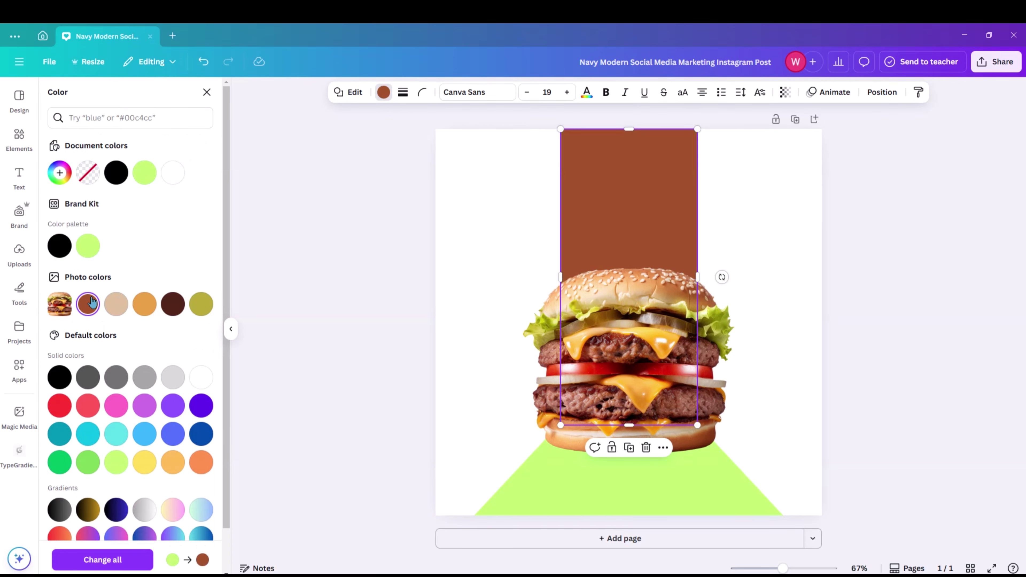
{"action": "left_click", "coordinate": [59, 173]}
{"action": "left_click_drag", "start_coordinate": [64, 291], "coordinate": [63, 291]}
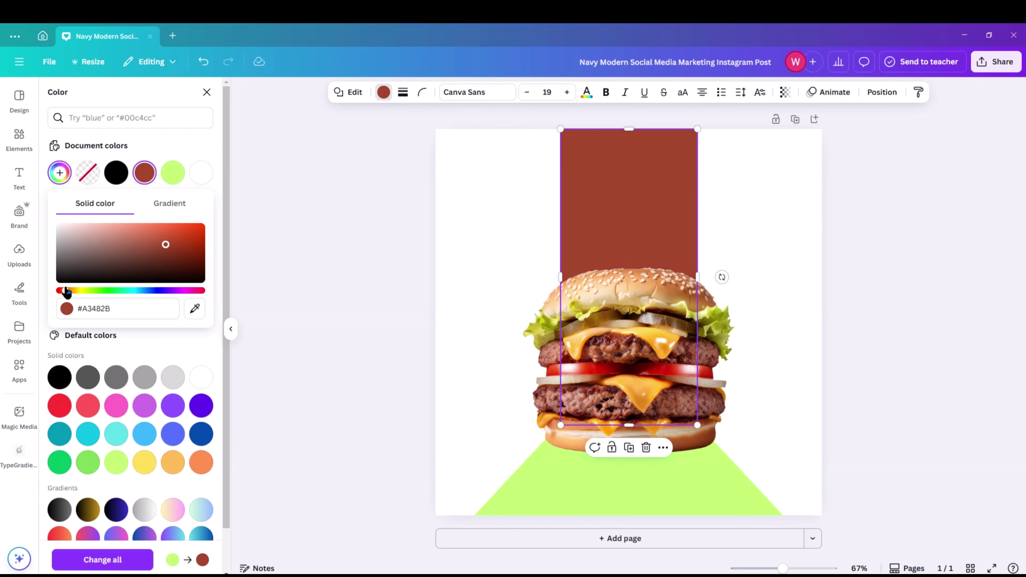
{"action": "left_click", "coordinate": [181, 230]}
{"action": "left_click_drag", "start_coordinate": [181, 230], "coordinate": [223, 244]}
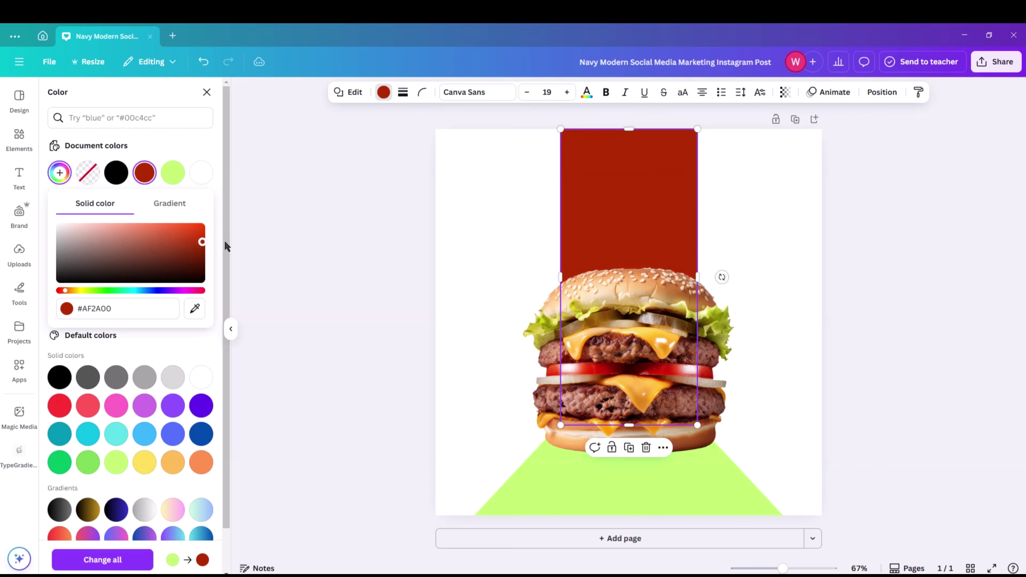
- Fill the triangle with the rectangle's dark red and nudge the burger slightly upward
{"action": "left_click", "coordinate": [534, 454]}
{"action": "left_click", "coordinate": [116, 172]}
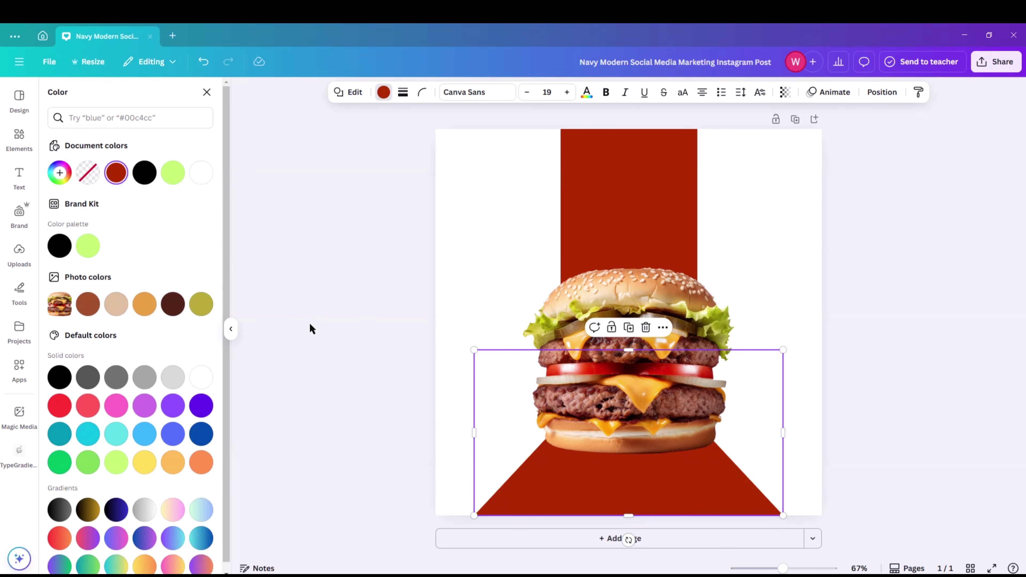
{"action": "left_click", "coordinate": [339, 313]}
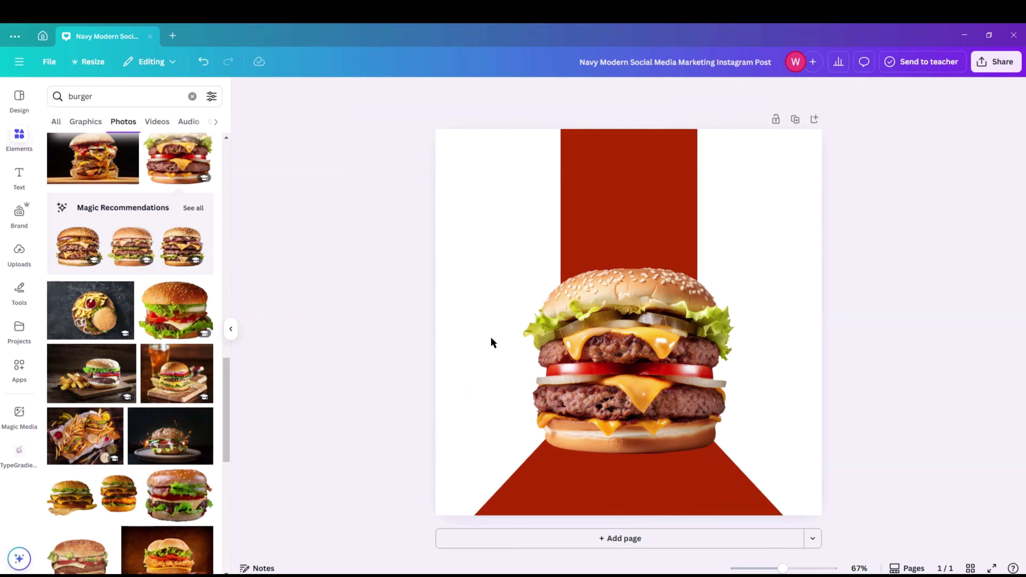
{"action": "left_click", "coordinate": [650, 379]}
{"action": "left_click", "coordinate": [414, 306]}
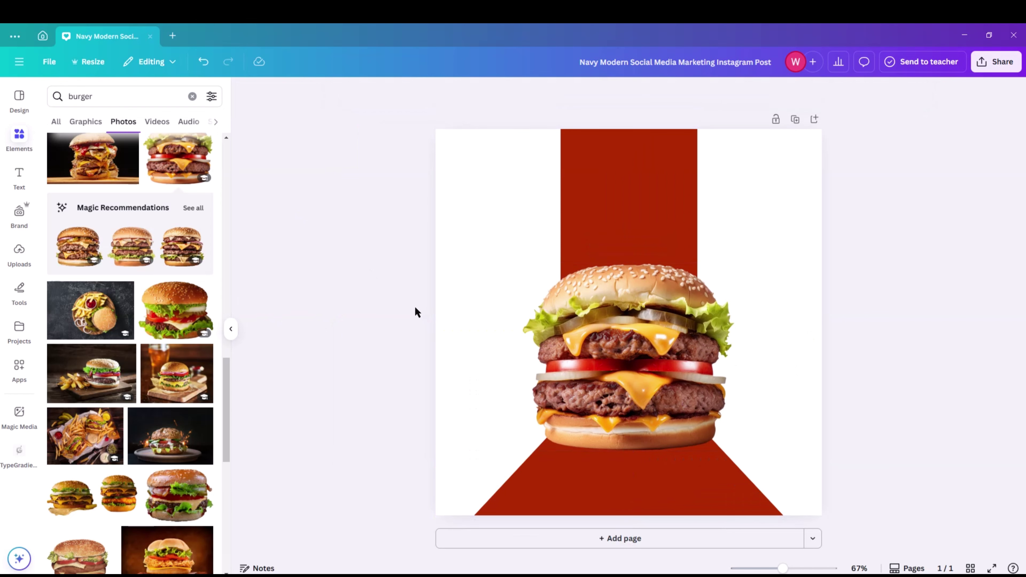
- Search the elements for "black shadow" graphics and add the thin, flat elliptical shadow to the page
{"action": "left_click", "coordinate": [193, 97]}
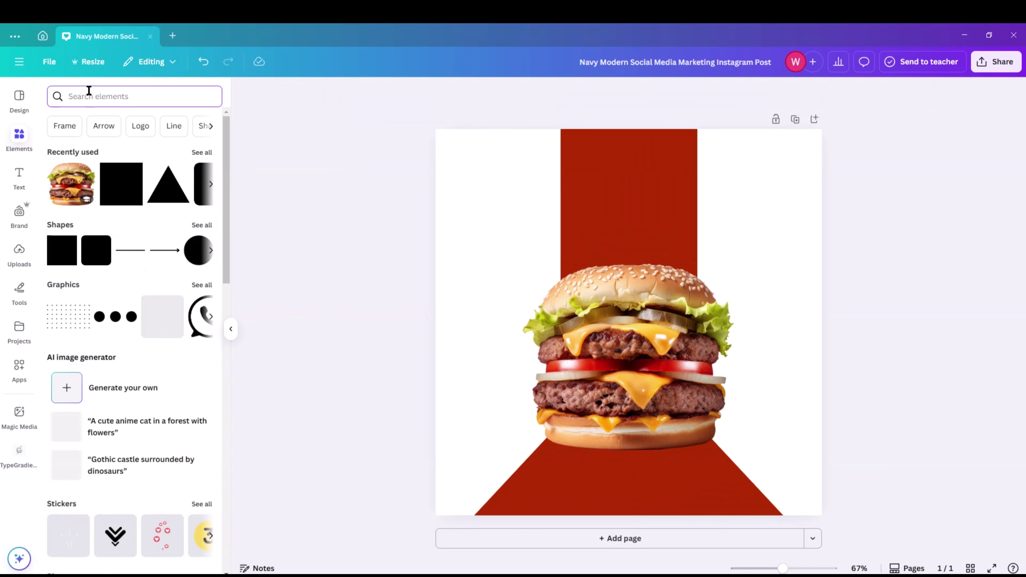
{"action": "left_click", "coordinate": [89, 91]}
{"action": "type", "text": "black"}
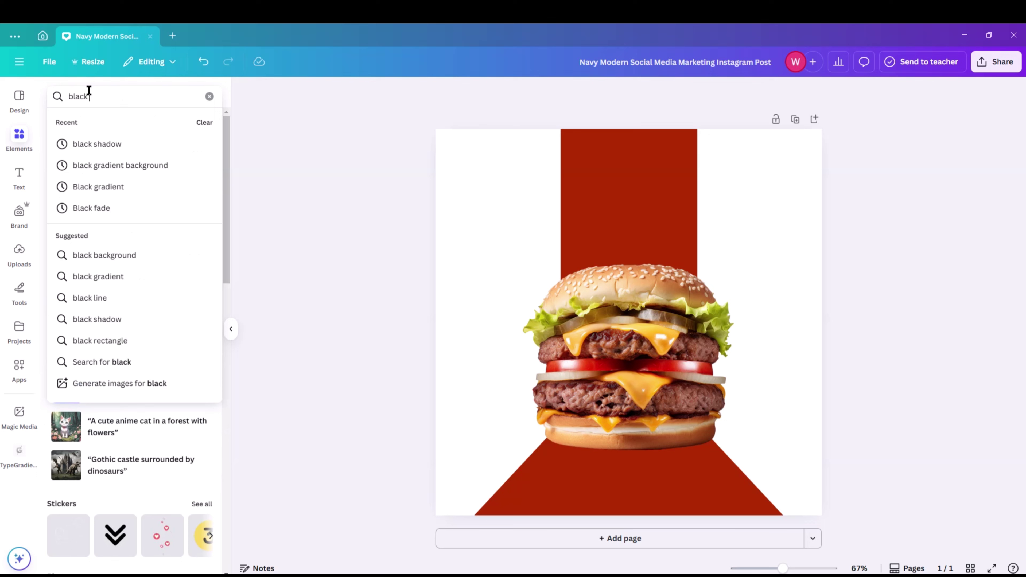
{"action": "key", "text": "Down"}
{"action": "key", "text": "Return"}
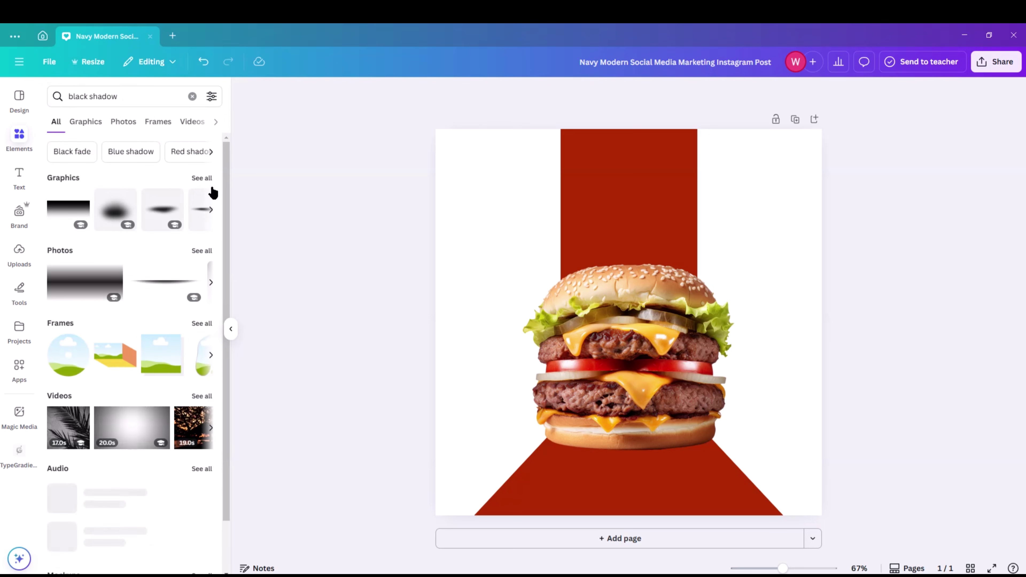
{"action": "left_click", "coordinate": [202, 178]}
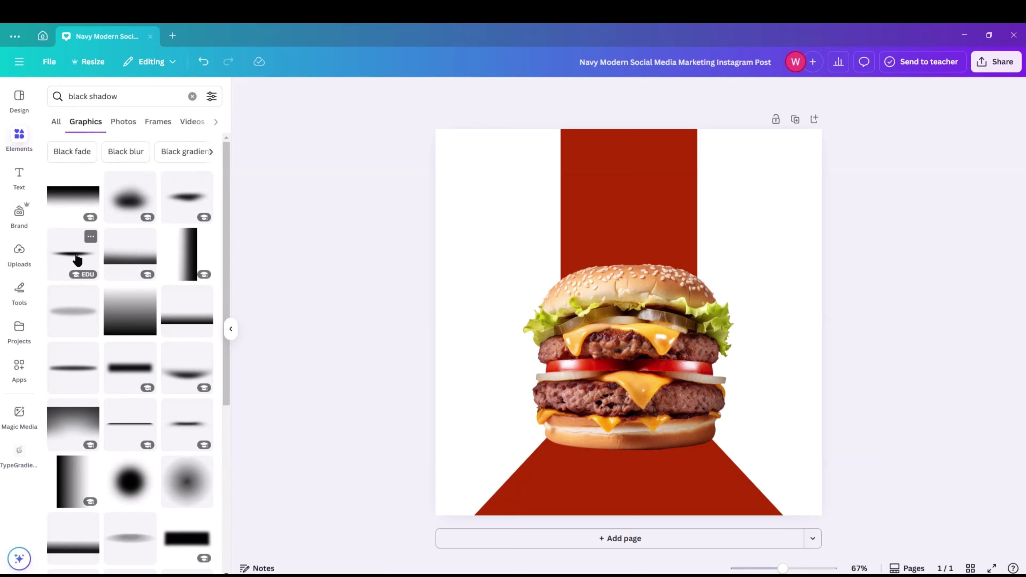
{"action": "left_click", "coordinate": [77, 260]}
- Scale the shadow down to roughly the burger's width and place it directly under the bottom bun
{"action": "left_click_drag", "start_coordinate": [682, 323], "coordinate": [684, 463]}
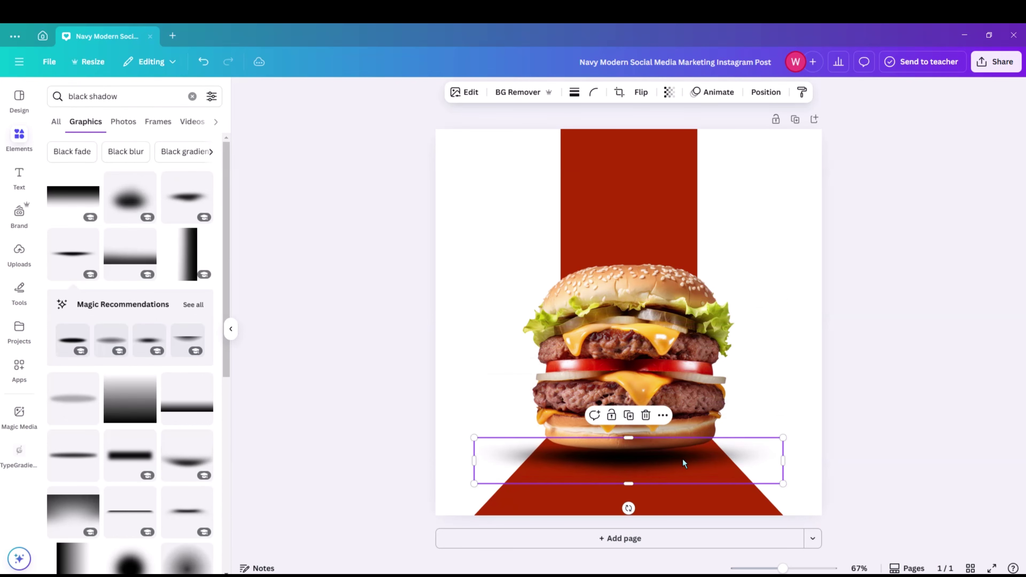
{"action": "left_click_drag", "start_coordinate": [784, 484], "coordinate": [742, 478]}
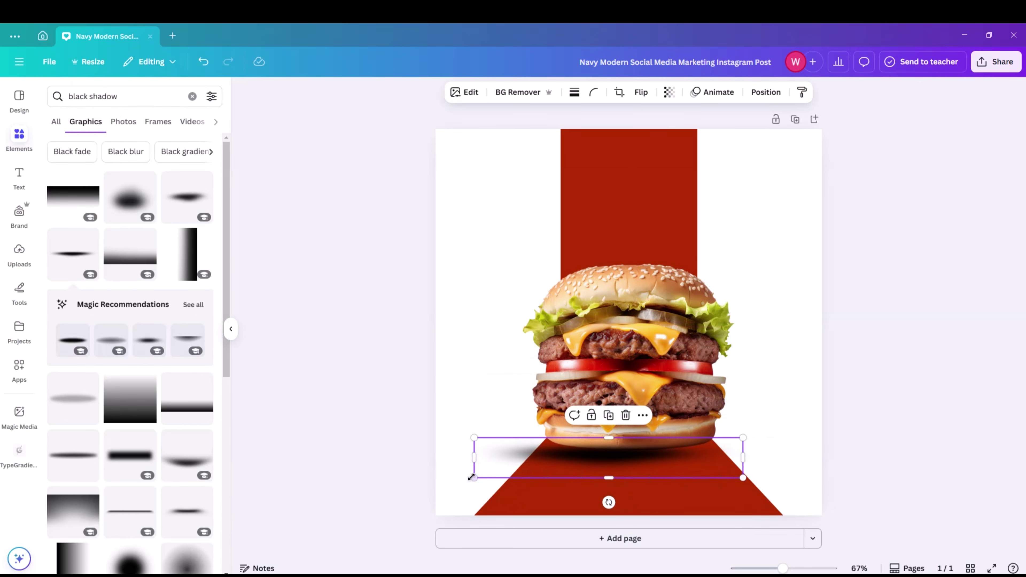
{"action": "left_click_drag", "start_coordinate": [471, 477], "coordinate": [513, 477]}
{"action": "left_click_drag", "start_coordinate": [641, 454], "coordinate": [654, 454]}
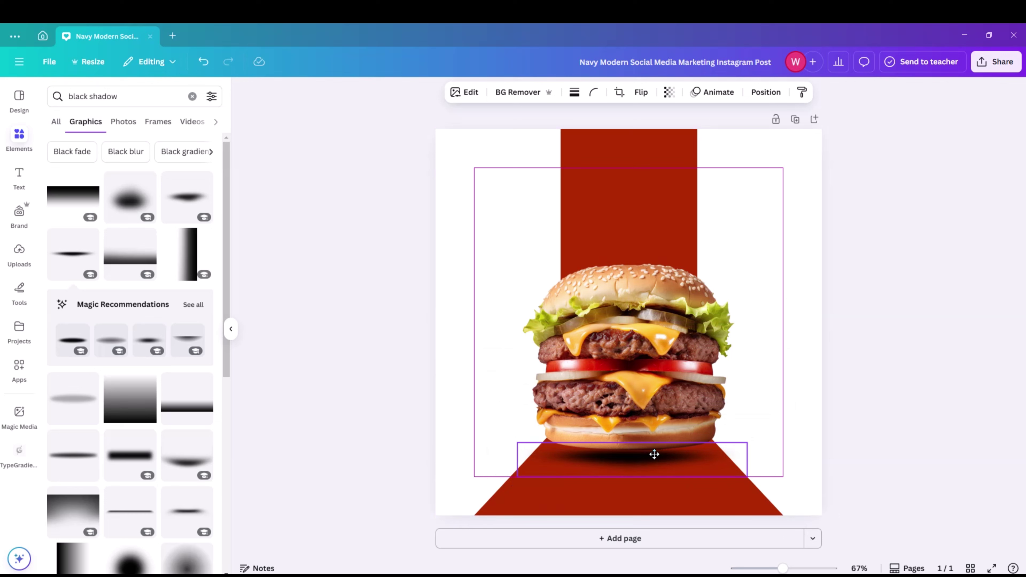
{"action": "left_click_drag", "start_coordinate": [654, 455], "coordinate": [654, 449]}
{"action": "left_click", "coordinate": [870, 364]}
- Send the shadow backward in the layer order so it lies behind the burger
{"action": "left_click", "coordinate": [662, 453]}
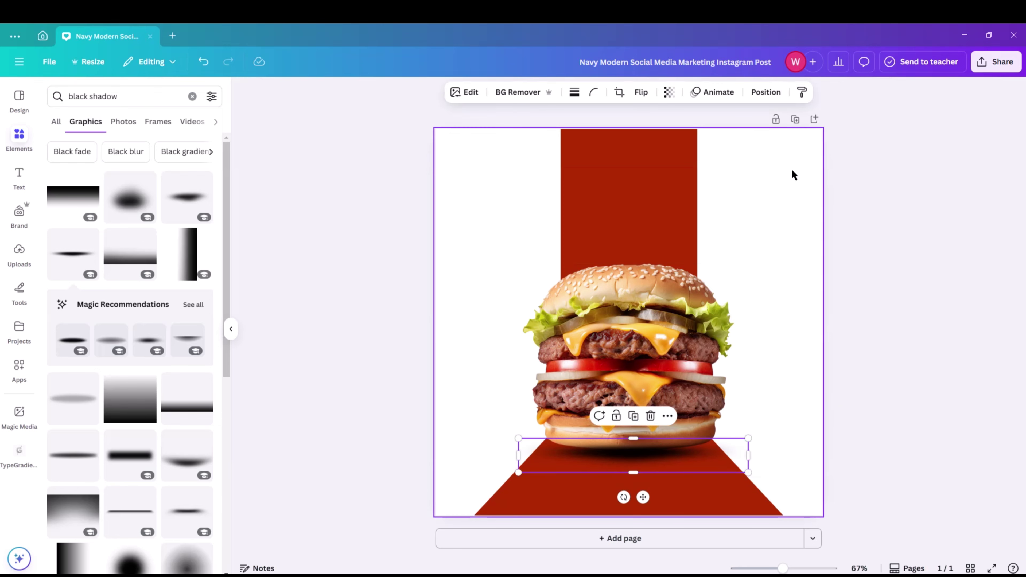
{"action": "left_click", "coordinate": [767, 93]}
{"action": "left_click", "coordinate": [174, 146]}
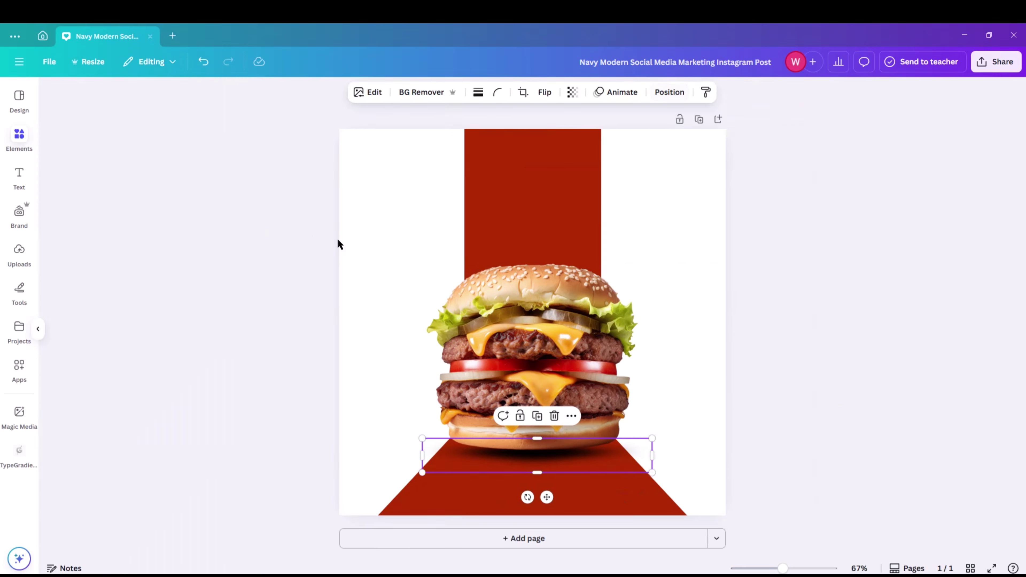
{"action": "left_click", "coordinate": [337, 245]}
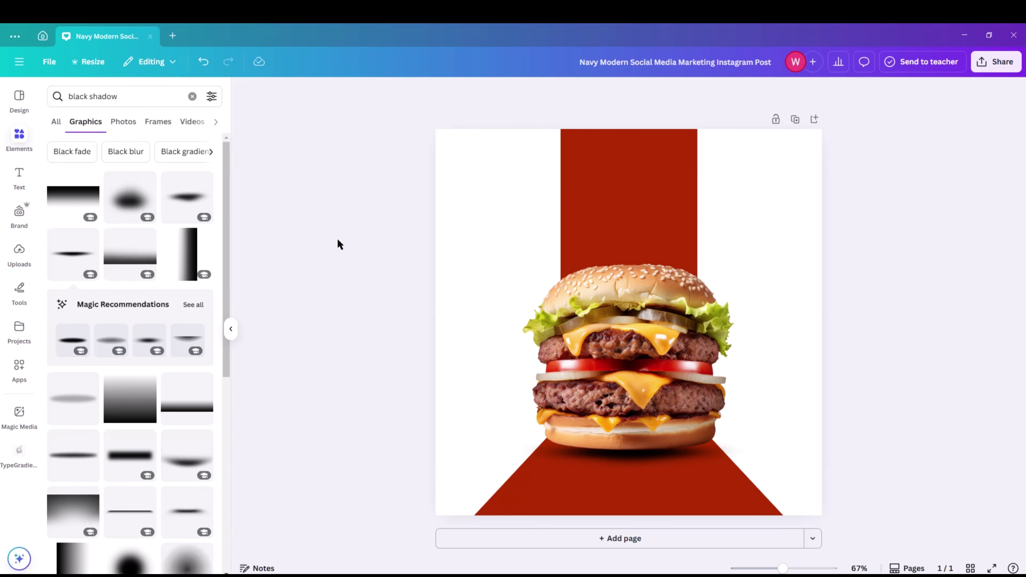
- Add a subheading reading "ARE YOU" in uppercase, scale it down to about 36.4, and move it to the top of the red strip
{"action": "left_click", "coordinate": [191, 96]}
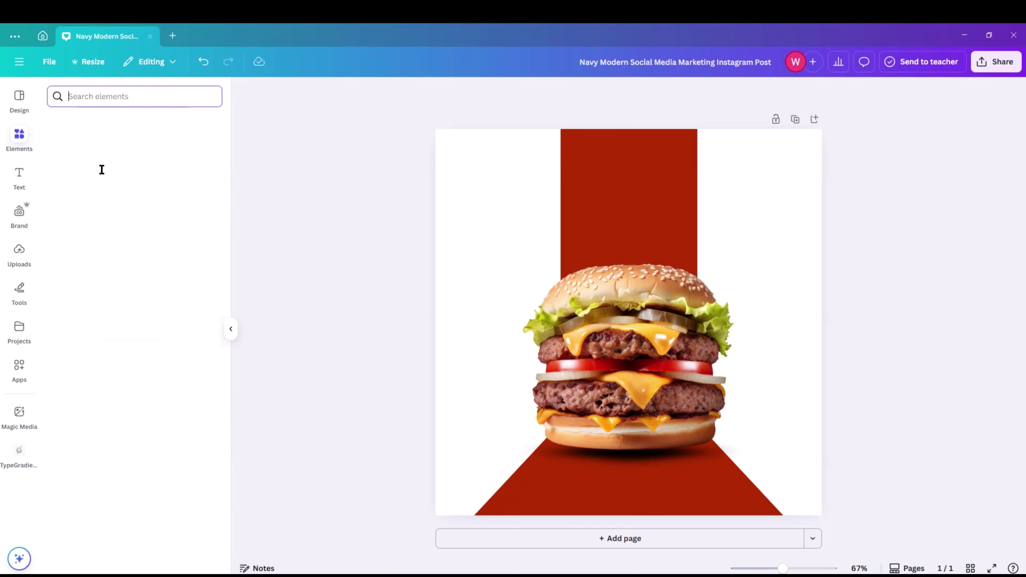
{"action": "left_click", "coordinate": [17, 178]}
{"action": "left_click", "coordinate": [135, 274]}
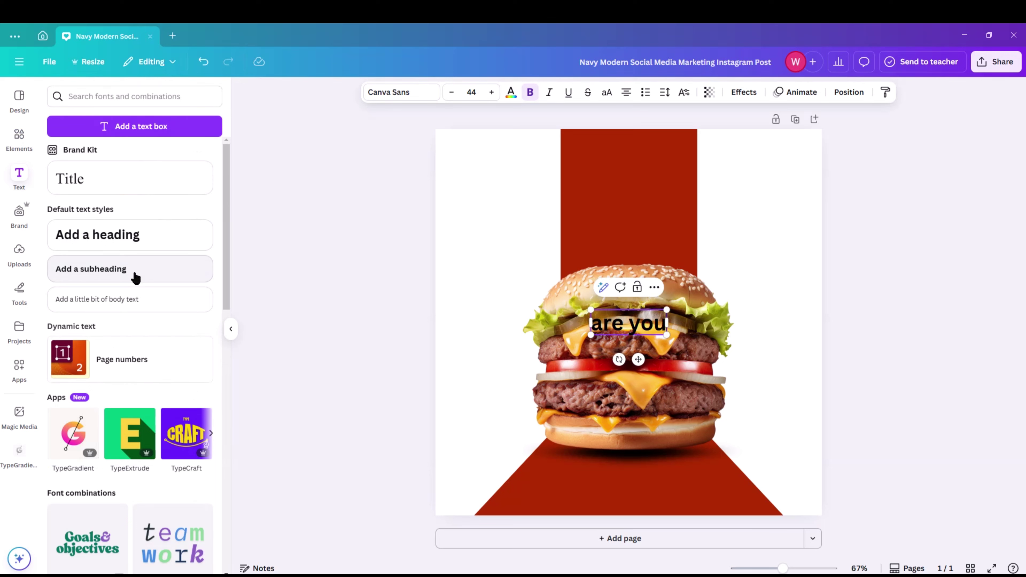
{"action": "left_click", "coordinate": [615, 93]}
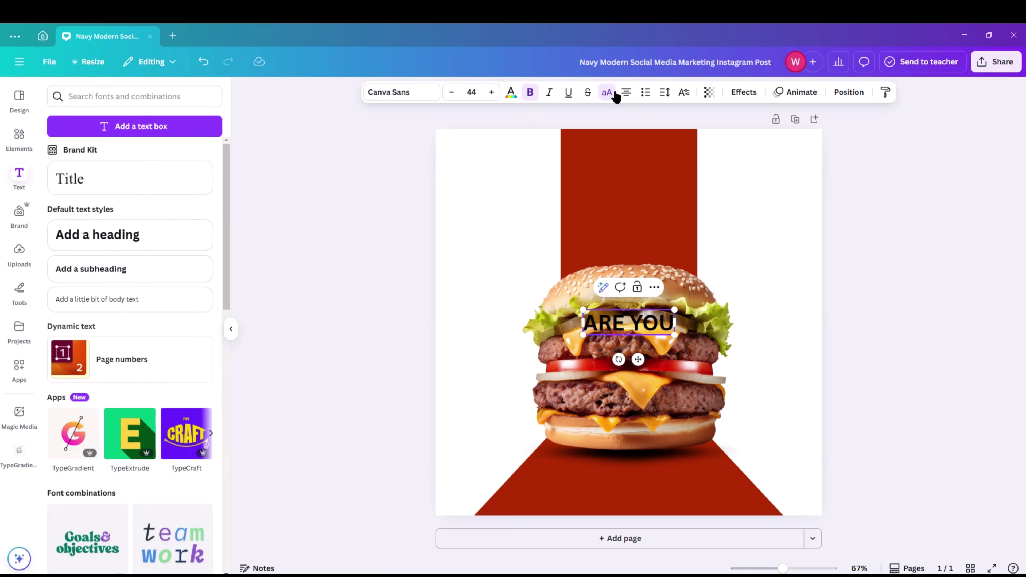
{"action": "left_click", "coordinate": [350, 158]}
{"action": "left_click_drag", "start_coordinate": [630, 324], "coordinate": [663, 163]}
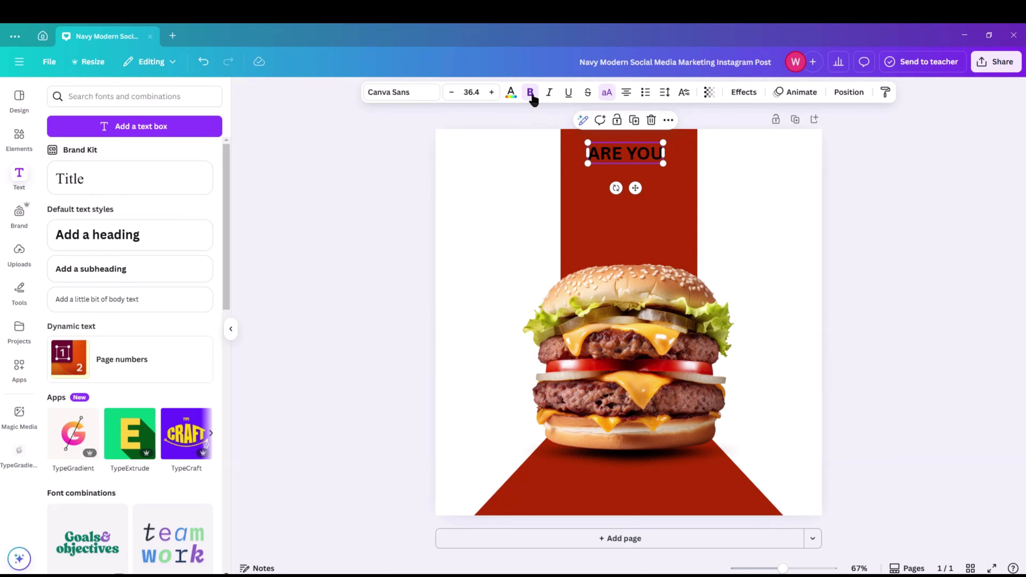
- Restyle "ARE YOU" as white, non-bold text, scale it down slightly and centre it on the red strip
{"action": "left_click", "coordinate": [510, 93]}
{"action": "left_click", "coordinate": [149, 172]}
{"action": "left_click", "coordinate": [534, 198]}
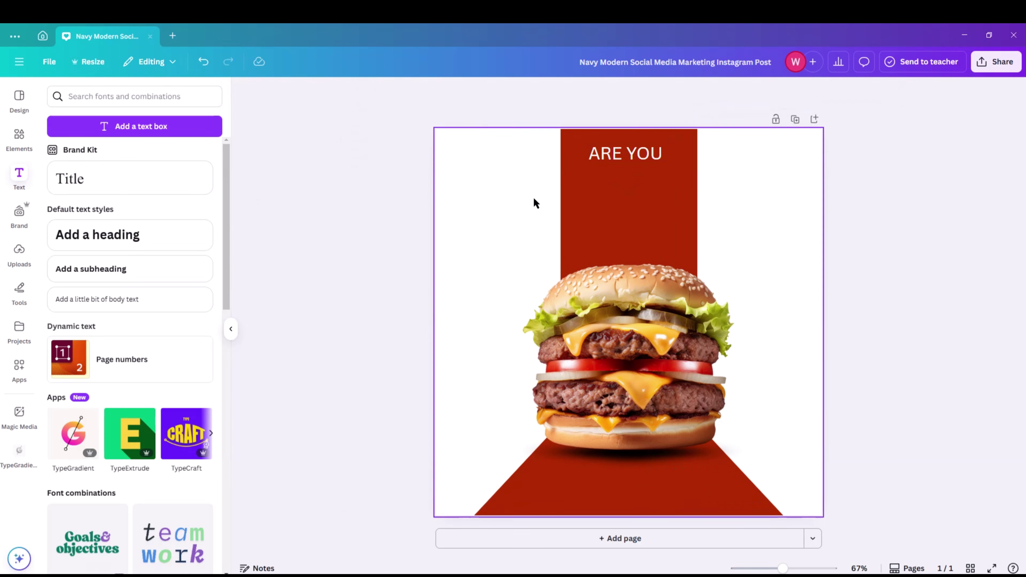
{"action": "left_click", "coordinate": [631, 152]}
{"action": "left_click_drag", "start_coordinate": [662, 163], "coordinate": [642, 151]}
{"action": "left_click", "coordinate": [418, 173]}
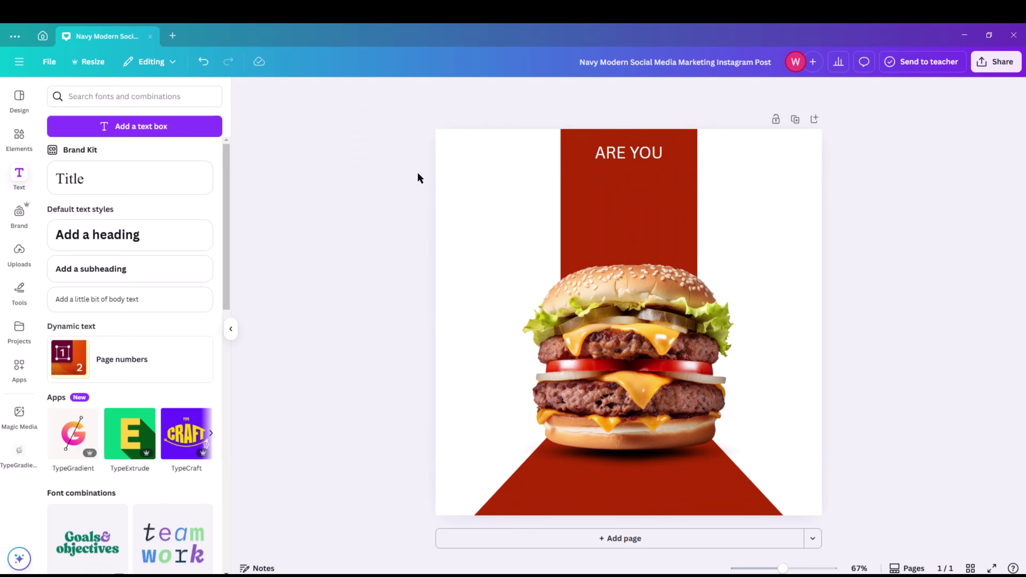
- Add a heading reading "HUNGRY" in uppercase
{"action": "left_click", "coordinate": [173, 235]}
{"action": "type", "text": "hung"}
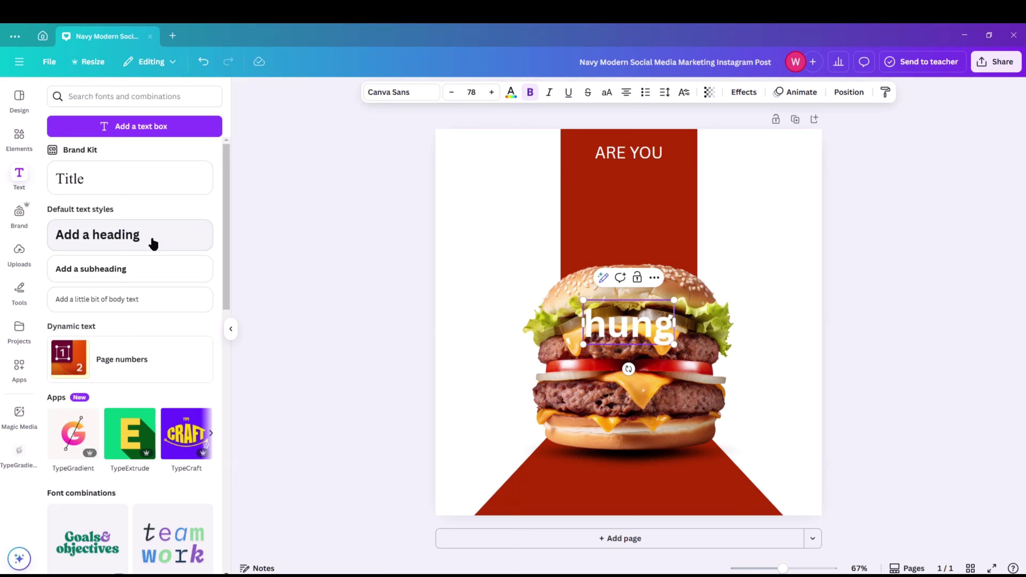
{"action": "type", "text": "ry"}
{"action": "left_click", "coordinate": [602, 93]}
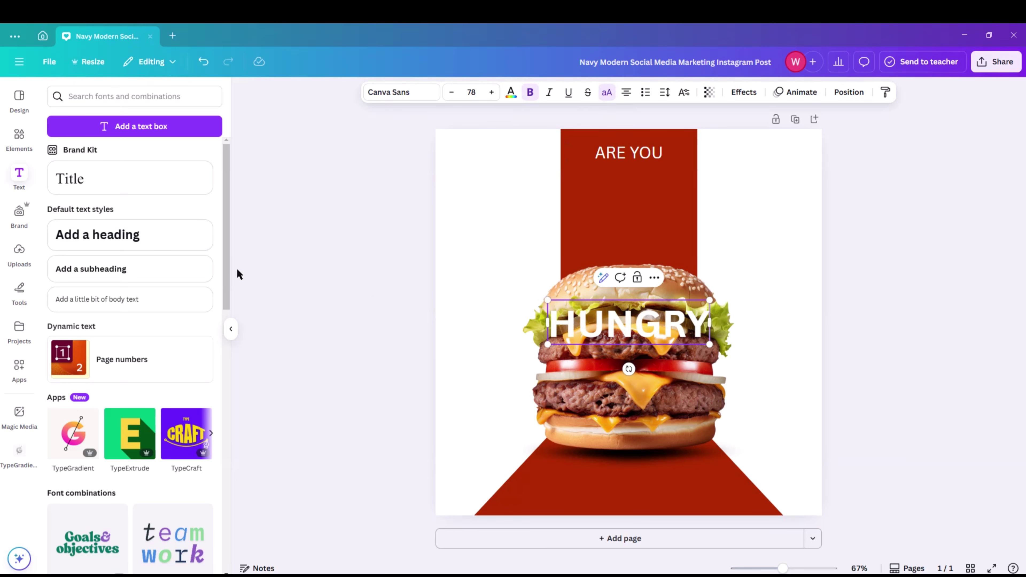
{"action": "left_click", "coordinate": [270, 258]}
- Scale "HUNGRY" down to the red strip's width, about size 65.8, and place it centred below "ARE YOU"
{"action": "left_click_drag", "start_coordinate": [626, 323], "coordinate": [638, 174]}
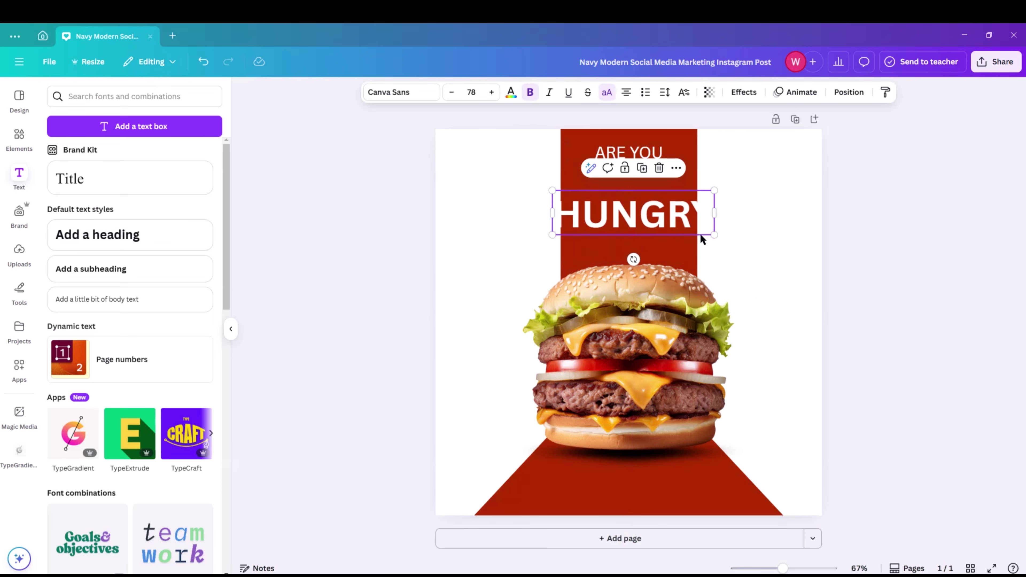
{"action": "left_click_drag", "start_coordinate": [699, 233], "coordinate": [697, 229]}
{"action": "left_click_drag", "start_coordinate": [553, 230], "coordinate": [561, 228]}
{"action": "left_click", "coordinate": [625, 215]}
{"action": "left_click", "coordinate": [833, 223]}
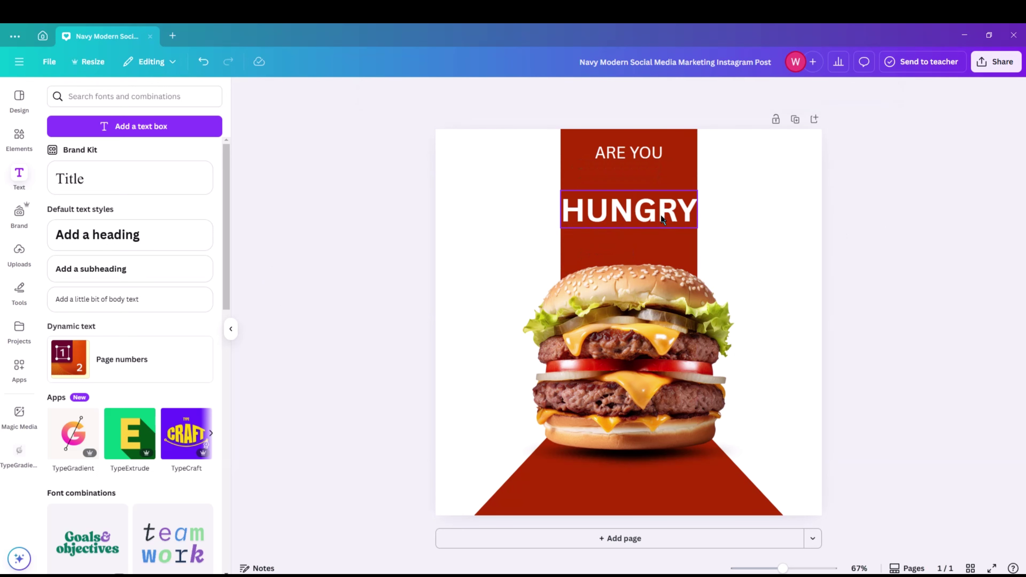
{"action": "left_click_drag", "start_coordinate": [628, 210], "coordinate": [629, 193]}
- Try several fonts on "HUNGRY" and set it to Lilita One
{"action": "left_click", "coordinate": [404, 98]}
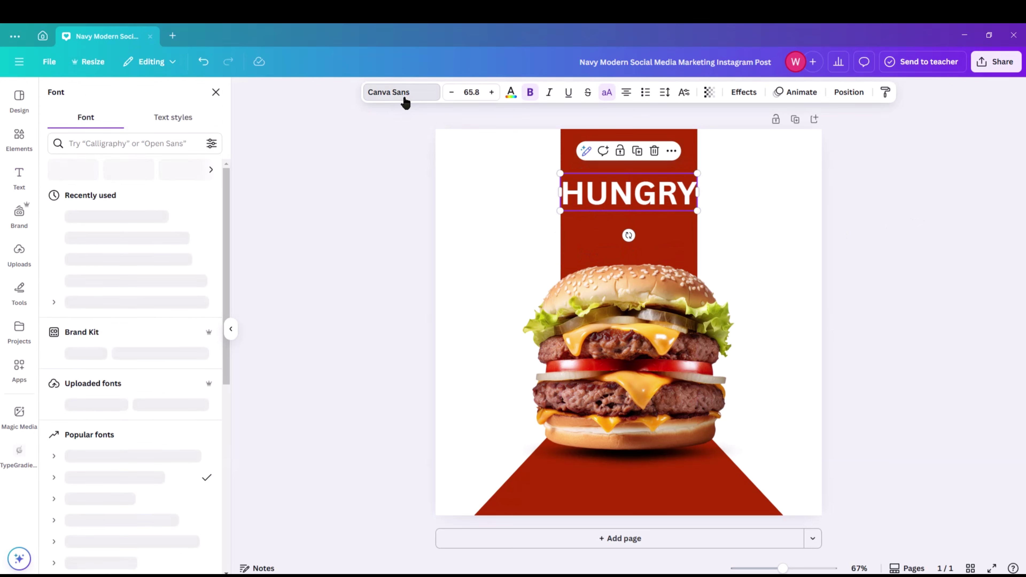
{"action": "left_click", "coordinate": [110, 286]}
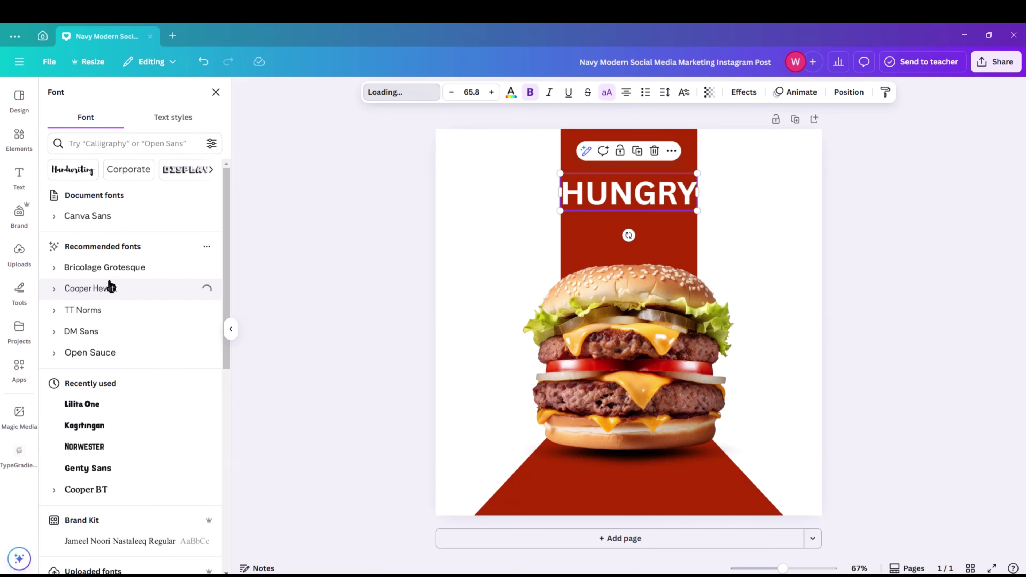
{"action": "left_click", "coordinate": [106, 412]}
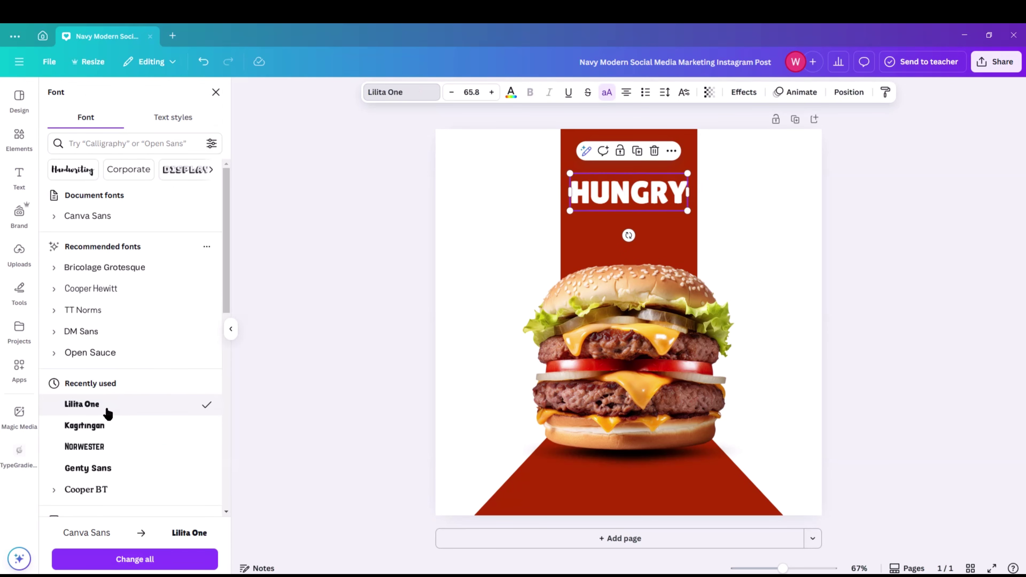
{"action": "left_click", "coordinate": [97, 427]}
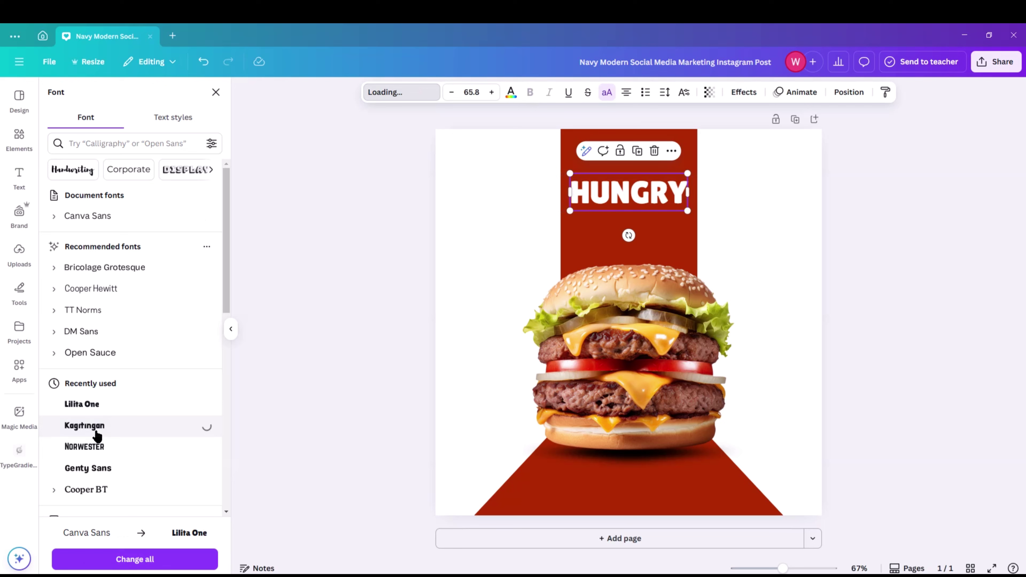
{"action": "left_click", "coordinate": [102, 412]}
{"action": "left_click", "coordinate": [827, 251]}
- Enlarge "HUNGRY" to about size 76.5 to span the red strip's width and move it up close beneath "ARE YOU"
{"action": "left_click", "coordinate": [672, 208]}
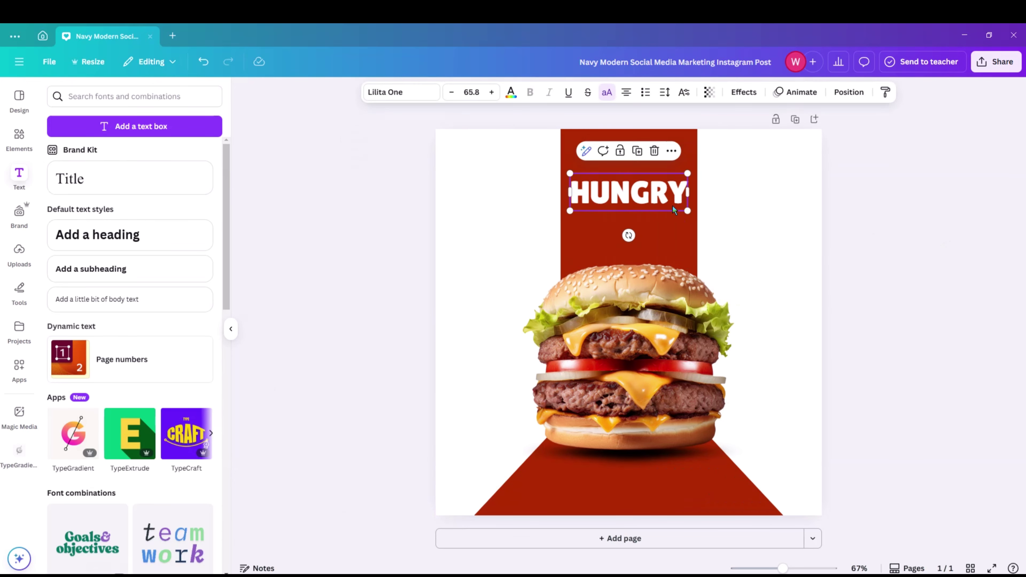
{"action": "left_click_drag", "start_coordinate": [691, 210], "coordinate": [694, 213]}
{"action": "left_click_drag", "start_coordinate": [573, 211], "coordinate": [561, 217]}
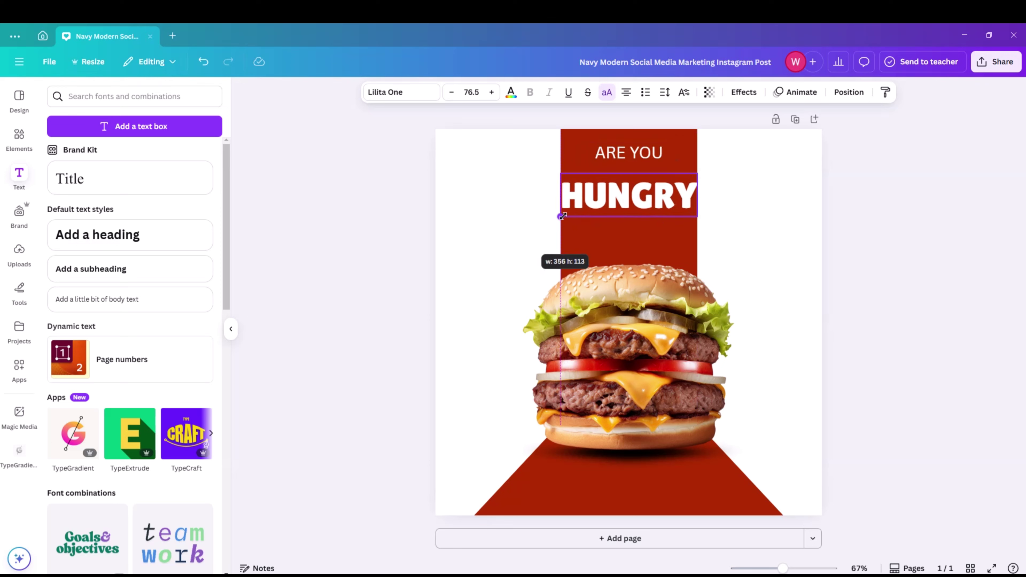
{"action": "left_click_drag", "start_coordinate": [636, 198], "coordinate": [633, 186]}
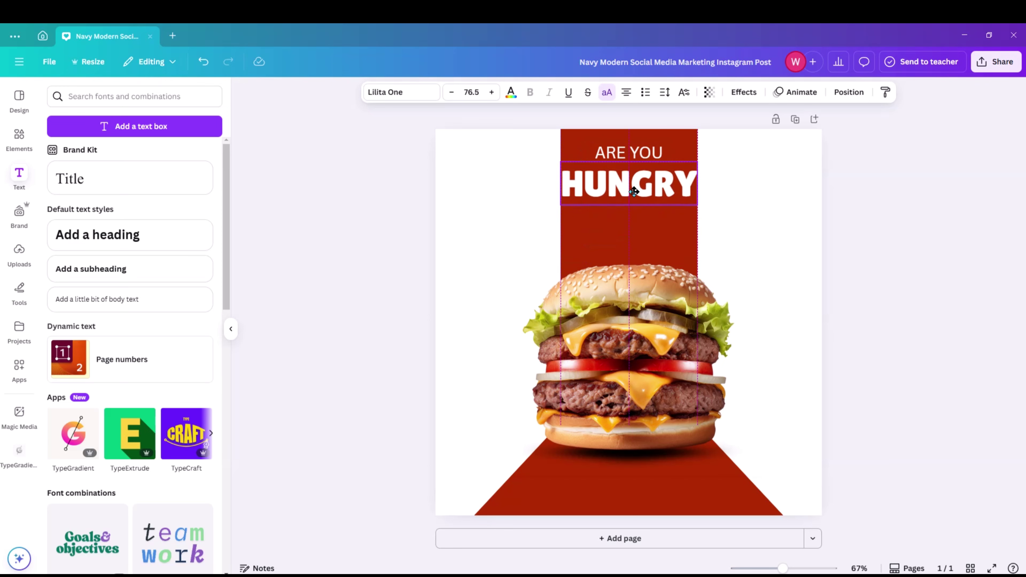
{"action": "left_click", "coordinate": [984, 211]}
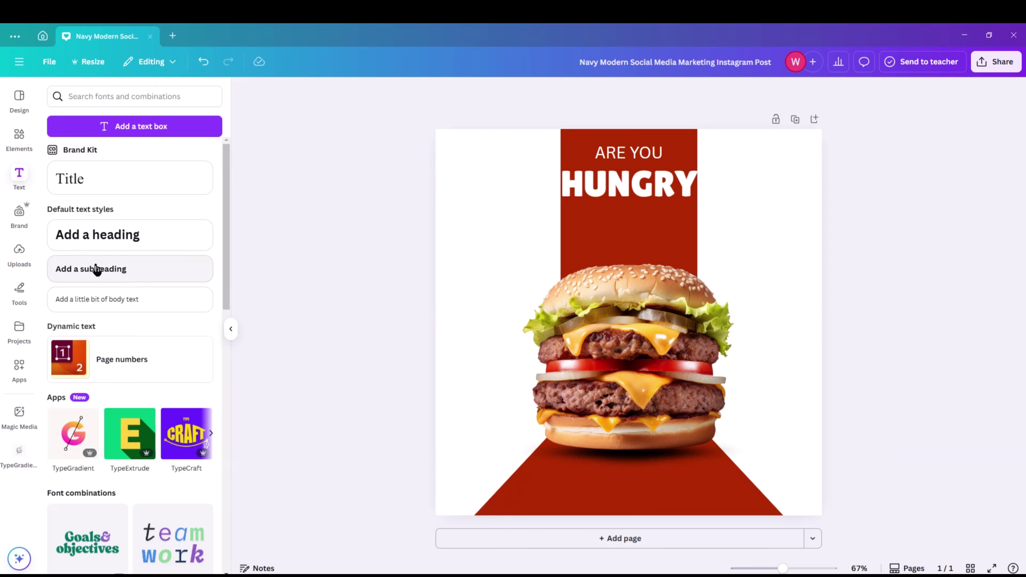
- Add body text reading "LET'S COME HERE" in uppercase, scale it down and centre it between "HUNGRY" and the burger
{"action": "left_click", "coordinate": [101, 299]}
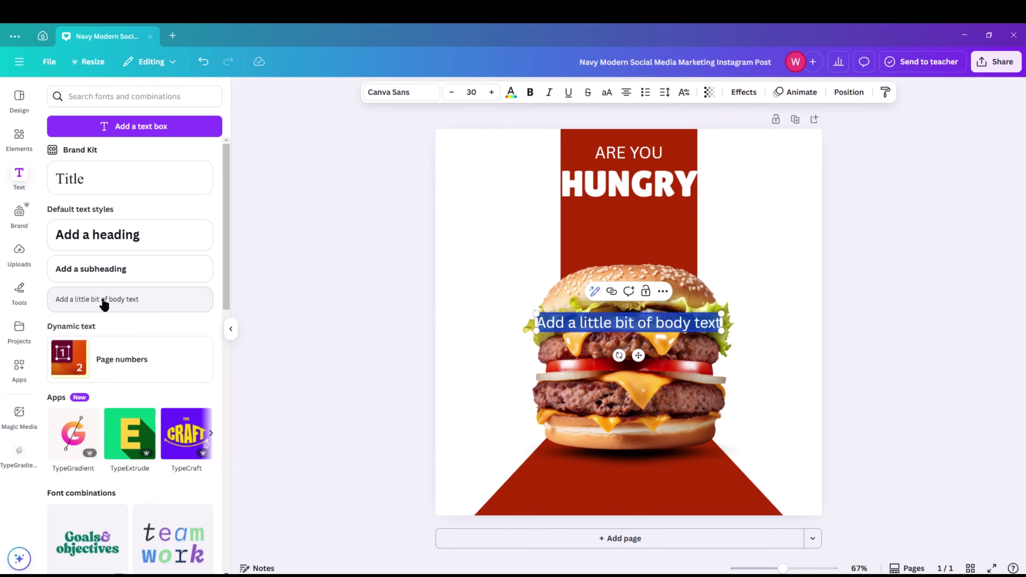
{"action": "key", "text": "BackSpace"}
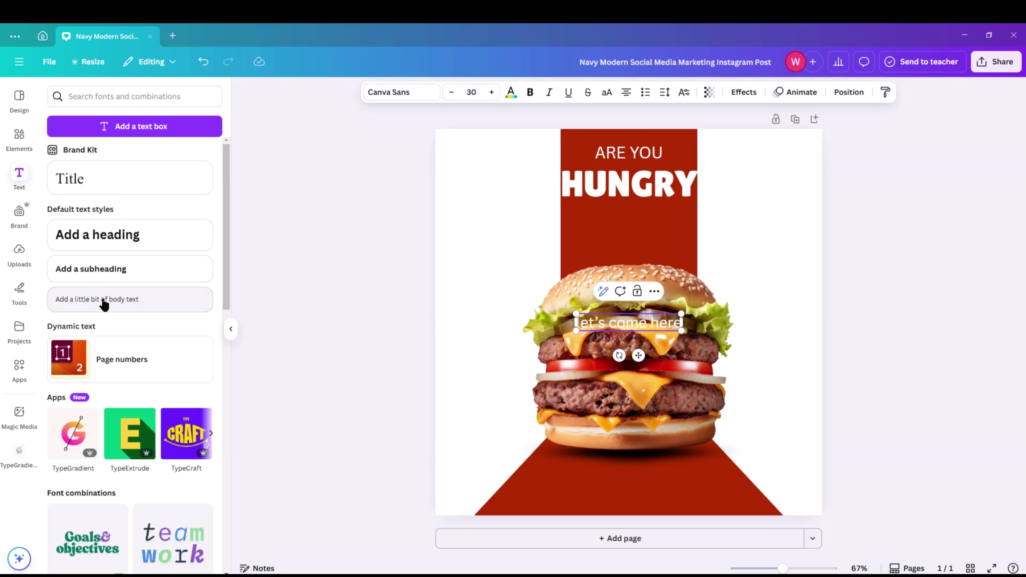
{"action": "left_click", "coordinate": [607, 92]}
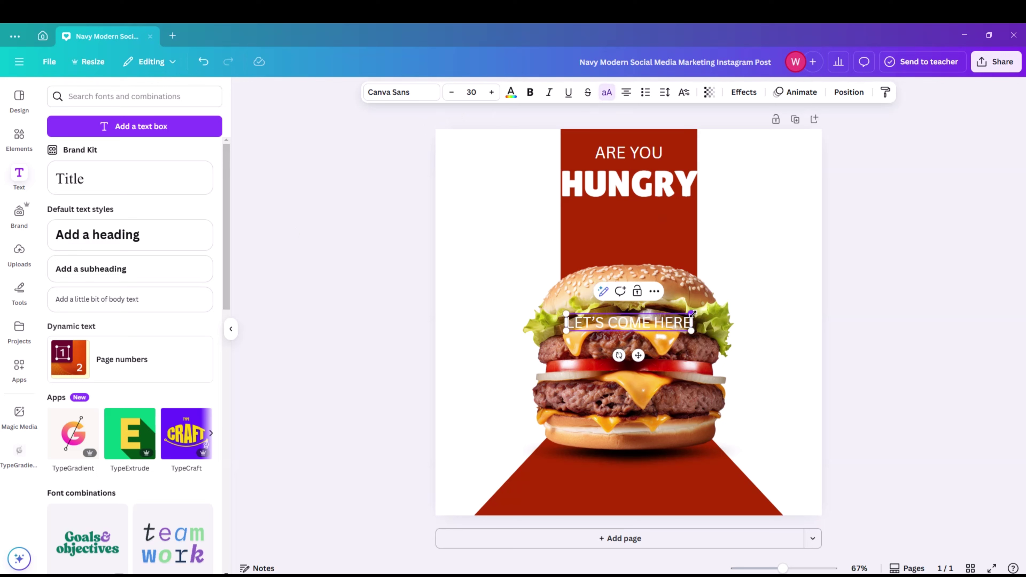
{"action": "left_click_drag", "start_coordinate": [691, 313], "coordinate": [638, 252]}
{"action": "left_click", "coordinate": [884, 215]}
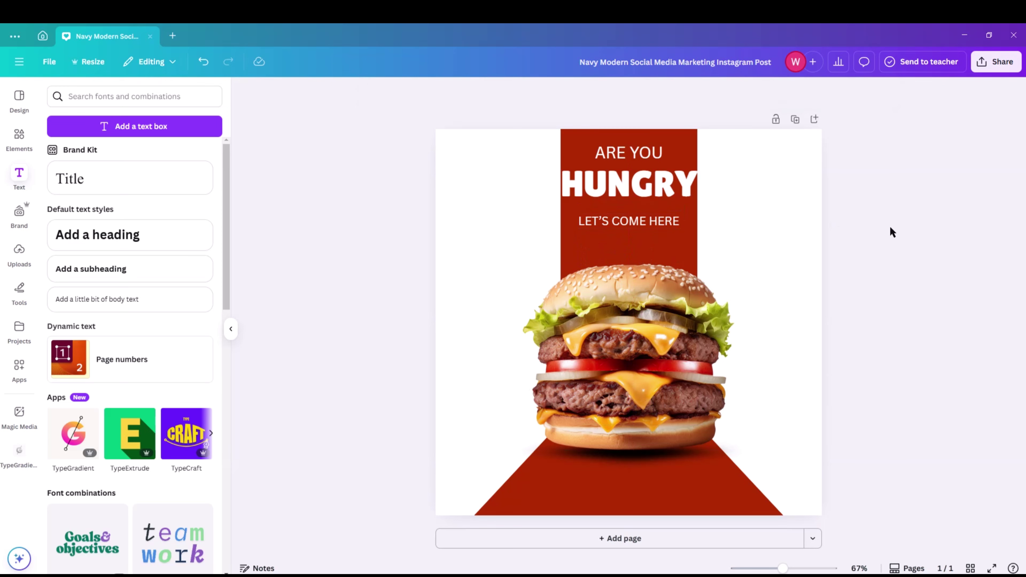
- Add a rounded square from the shapes and flatten it into a thin horizontal bar
{"action": "left_click", "coordinate": [19, 137]}
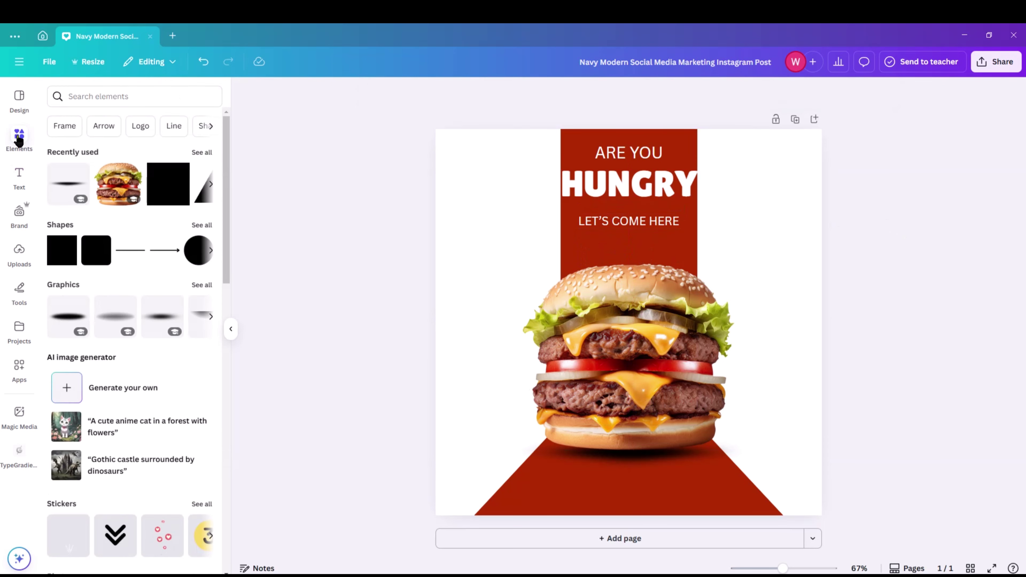
{"action": "left_click", "coordinate": [196, 226]}
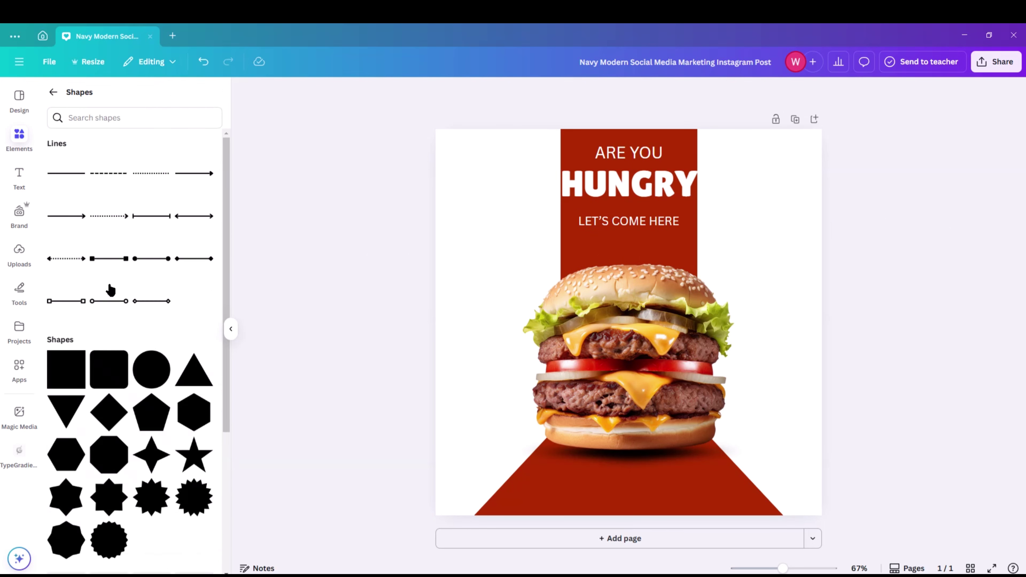
{"action": "scroll", "coordinate": [107, 278], "scroll_direction": "down", "scroll_amount": 2}
{"action": "left_click", "coordinate": [109, 299]}
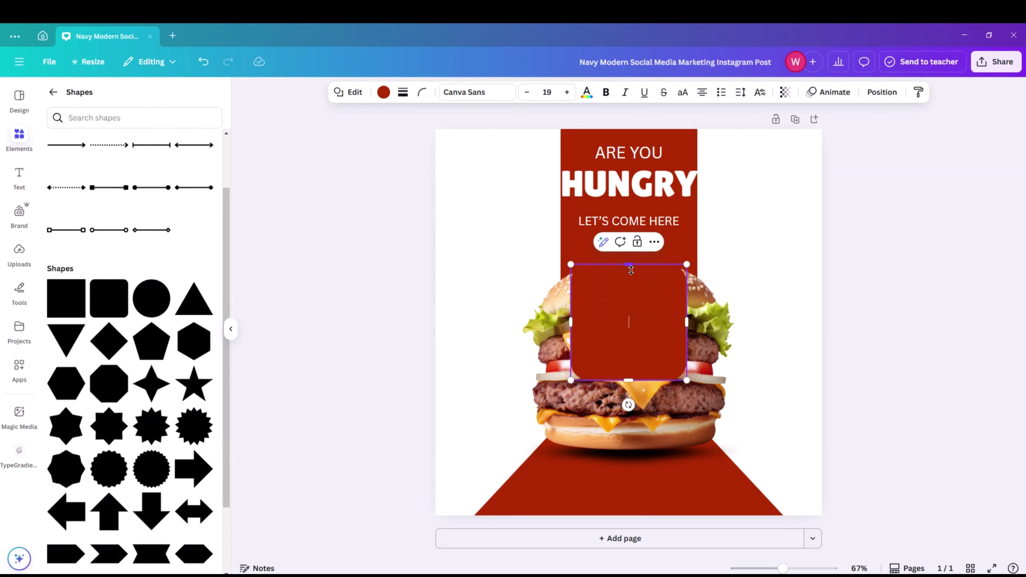
{"action": "left_click_drag", "start_coordinate": [631, 270], "coordinate": [630, 354]}
- Fill the rounded bar with white, shrink it to button size and place it on the red trapezoid below the burger
{"action": "left_click", "coordinate": [383, 92]}
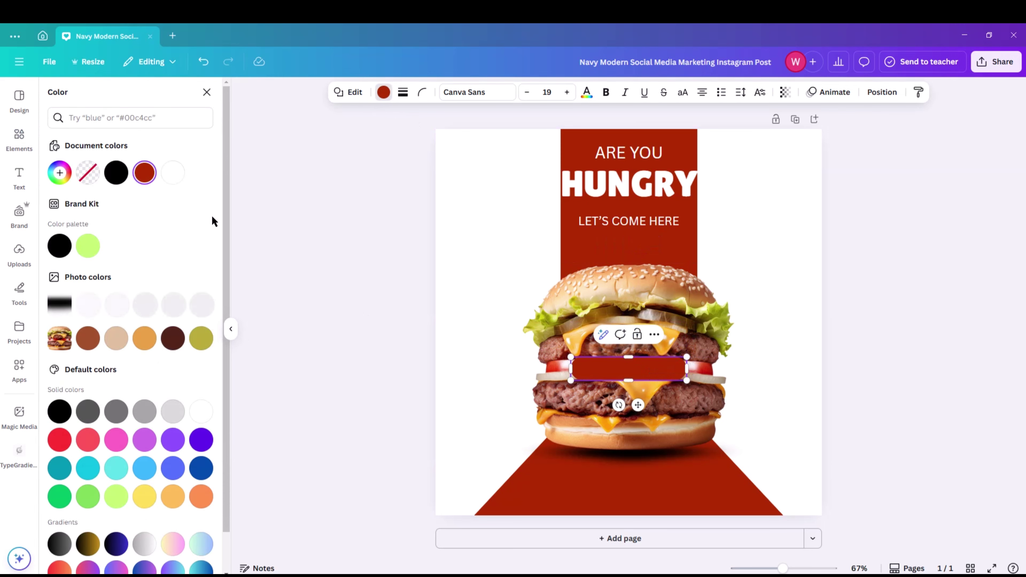
{"action": "left_click", "coordinate": [201, 377]}
{"action": "left_click_drag", "start_coordinate": [571, 379], "coordinate": [622, 375]}
{"action": "left_click_drag", "start_coordinate": [668, 408], "coordinate": [647, 510]}
{"action": "key", "text": "Escape"}
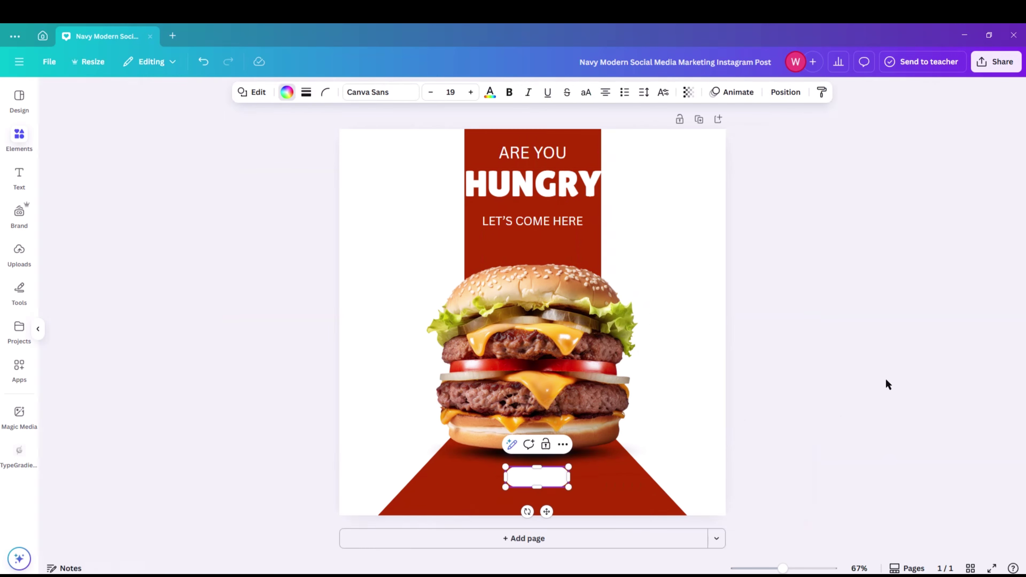
{"action": "left_click", "coordinate": [886, 378]}
- Add body text reading "BUY NOW" in uppercase for the button
{"action": "left_click", "coordinate": [19, 180]}
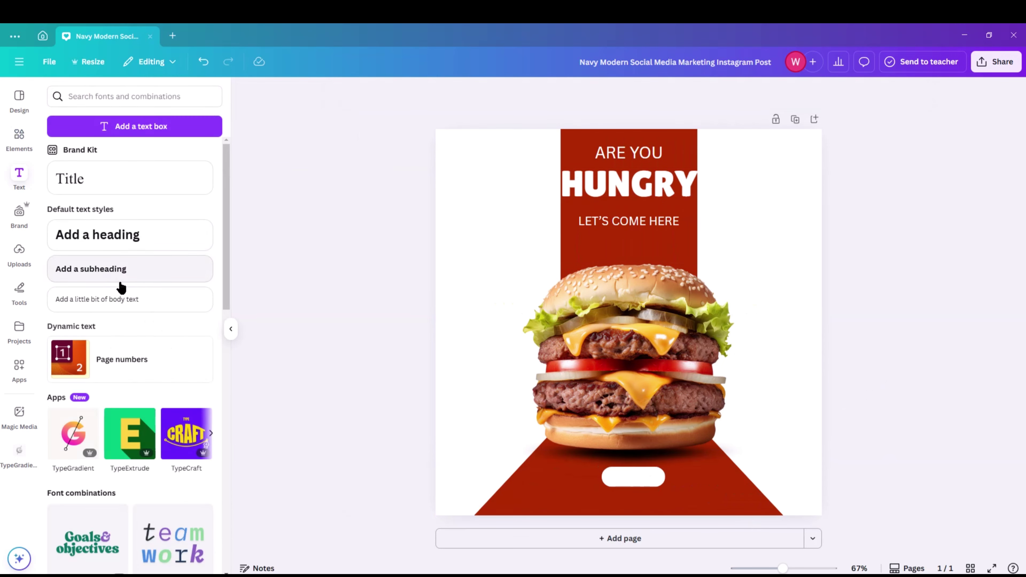
{"action": "left_click", "coordinate": [130, 300]}
{"action": "key", "text": "BackSpace"}
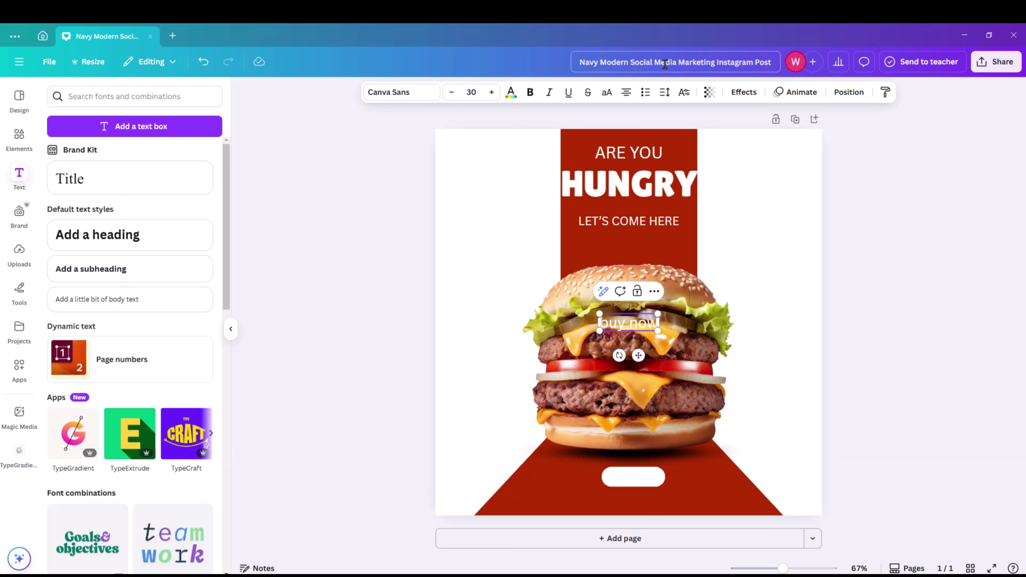
{"action": "left_click", "coordinate": [606, 93]}
- Move "BUY NOW" onto the white button and colour the text the backdrop's dark red
{"action": "left_click", "coordinate": [509, 94]}
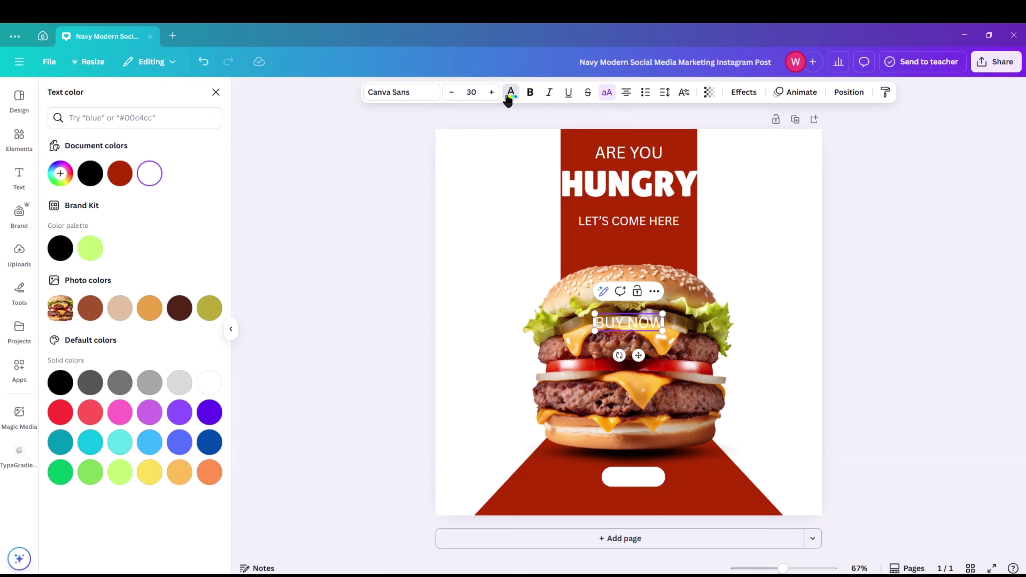
{"action": "left_click", "coordinate": [119, 178]}
{"action": "left_click_drag", "start_coordinate": [638, 355], "coordinate": [643, 507]}
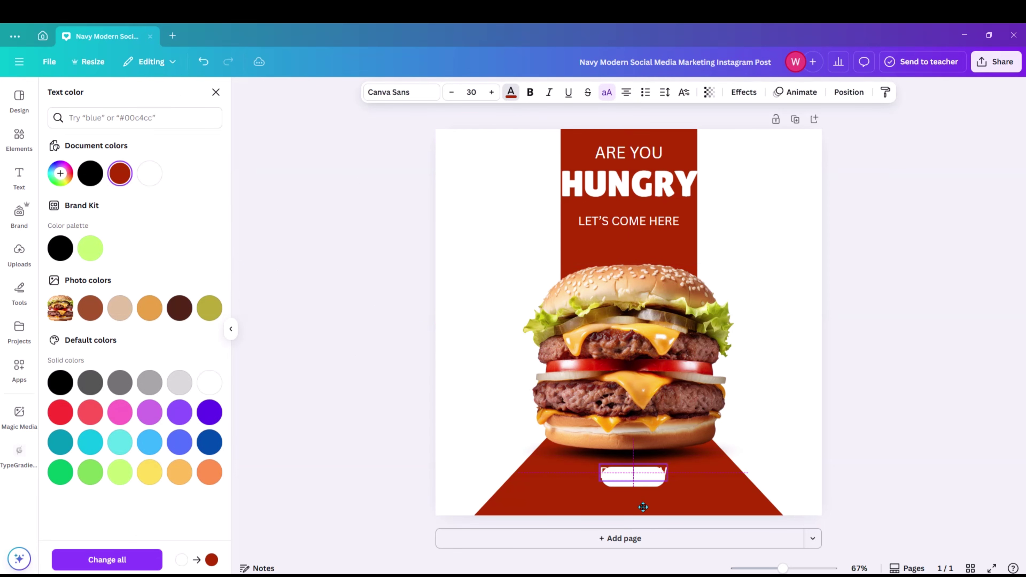
{"action": "left_click", "coordinate": [307, 288]}
{"action": "left_click", "coordinate": [647, 476]}
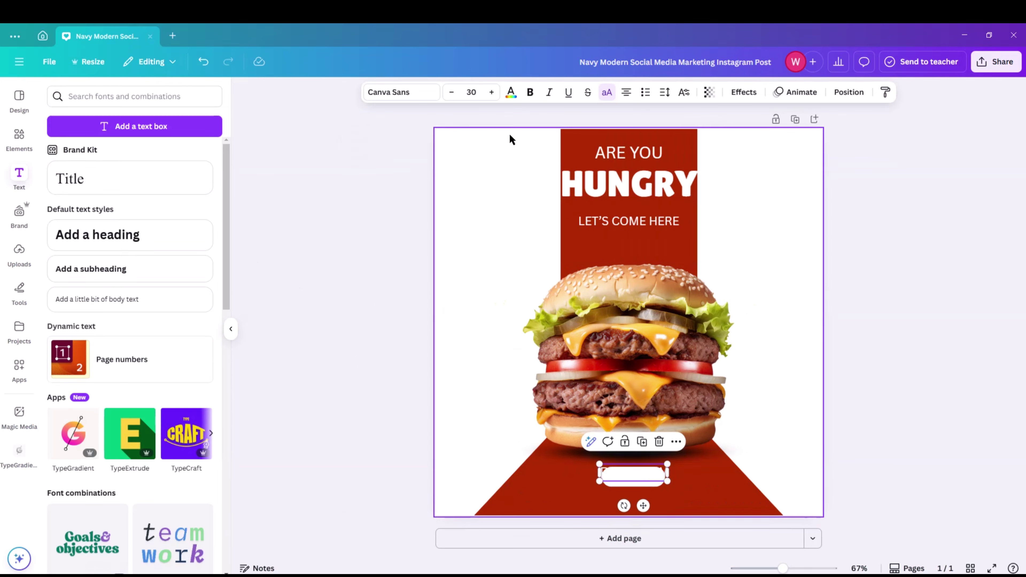
{"action": "left_click", "coordinate": [510, 92]}
{"action": "left_click", "coordinate": [126, 184]}
- Scale "BUY NOW" down to fit inside the white button, centre it there and make it bold
{"action": "left_click_drag", "start_coordinate": [667, 464], "coordinate": [657, 467]}
{"action": "left_click_drag", "start_coordinate": [639, 506], "coordinate": [644, 509]}
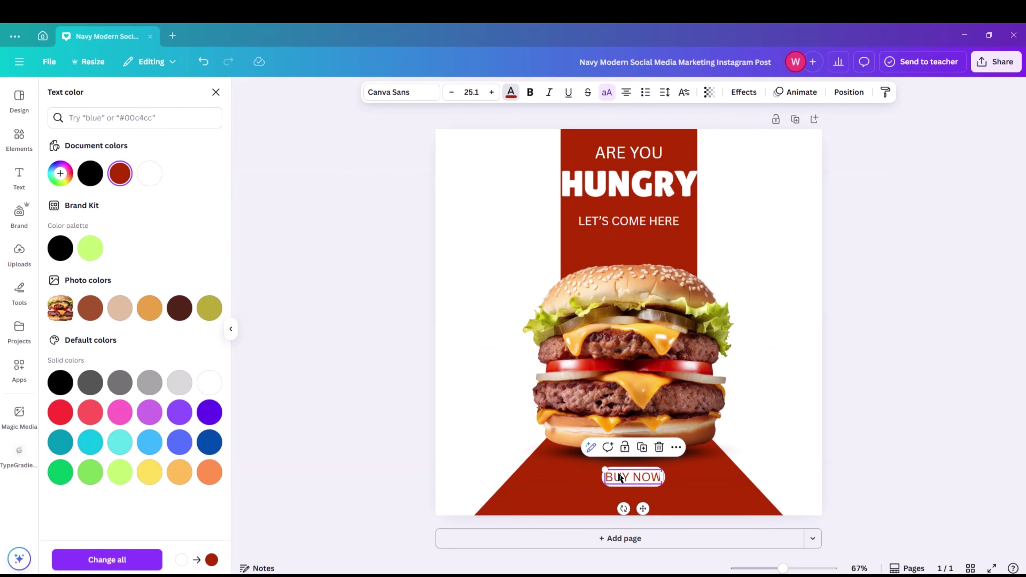
{"action": "left_click_drag", "start_coordinate": [602, 467], "coordinate": [607, 470]}
{"action": "left_click_drag", "start_coordinate": [643, 508], "coordinate": [638, 505]}
{"action": "left_click", "coordinate": [373, 171]}
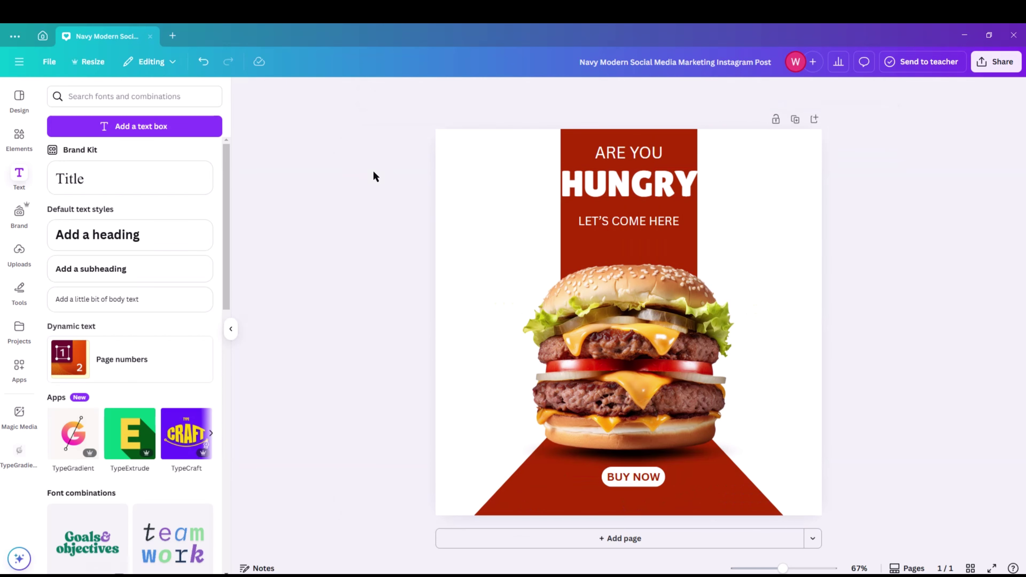
{"action": "left_click", "coordinate": [109, 300]}
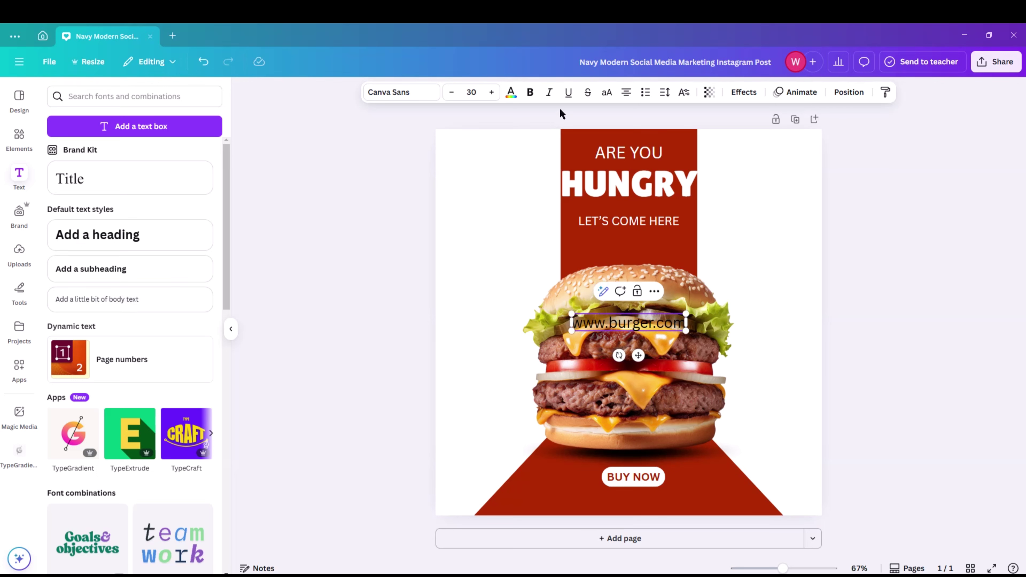
{"action": "left_click", "coordinate": [606, 93]}
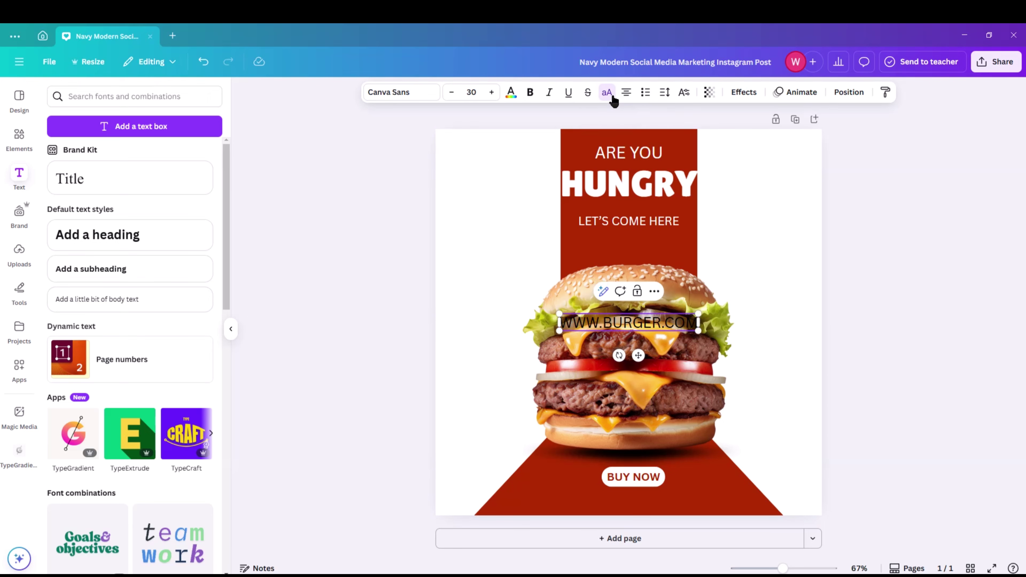
{"action": "left_click", "coordinate": [512, 95]}
{"action": "key", "text": "Escape"}
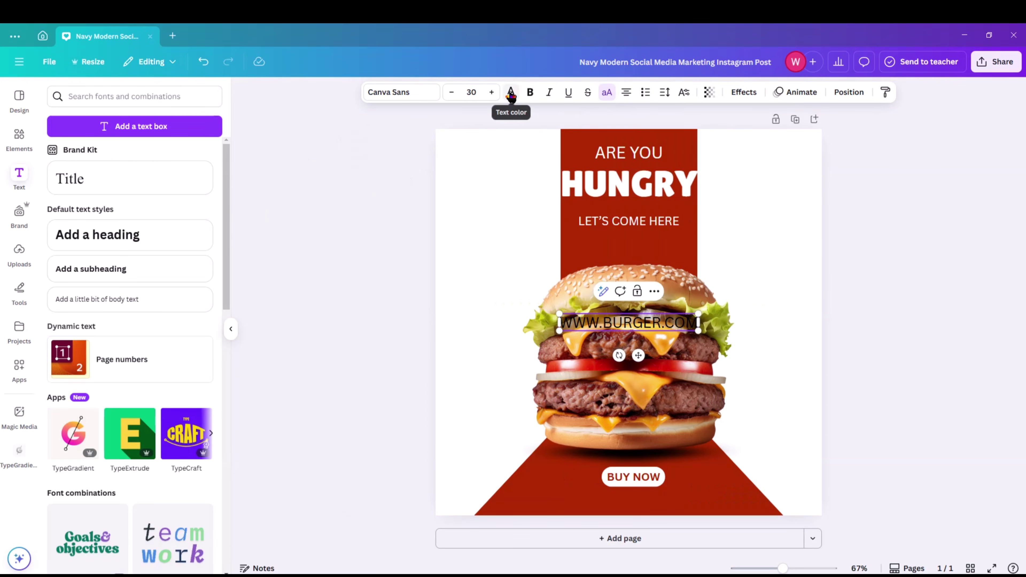
{"action": "left_click", "coordinate": [209, 382]}
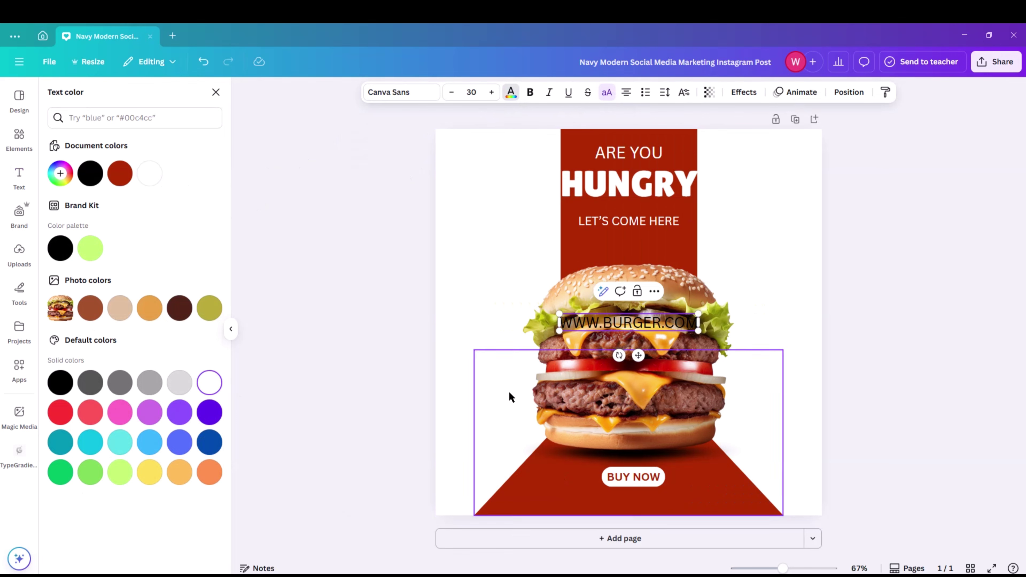
- Move the website text onto the red trapezoid below the "BUY NOW" button and scale it down to size 28.3
{"action": "left_click_drag", "start_coordinate": [638, 355], "coordinate": [648, 529]}
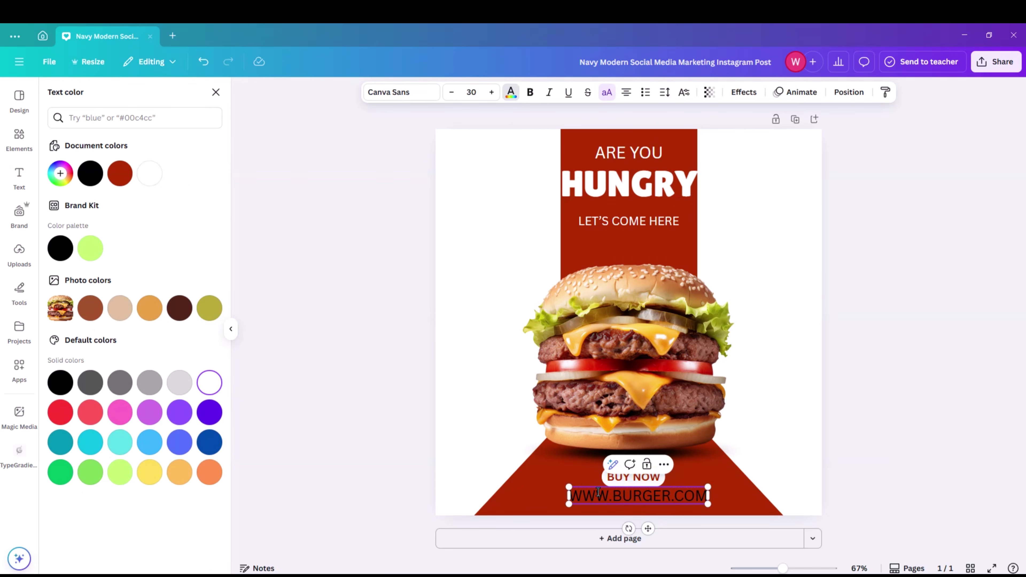
{"action": "left_click_drag", "start_coordinate": [569, 484], "coordinate": [581, 489]}
{"action": "left_click", "coordinate": [853, 503]}
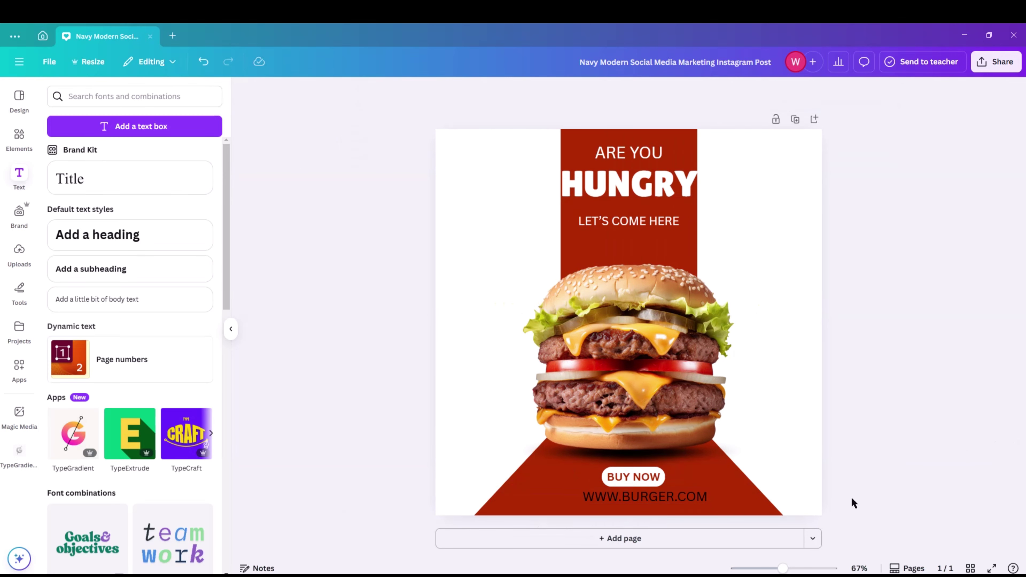
{"action": "left_click_drag", "start_coordinate": [677, 498], "coordinate": [673, 499]}
{"action": "left_click_drag", "start_coordinate": [578, 489], "coordinate": [571, 487]}
{"action": "left_click_drag", "start_coordinate": [629, 497], "coordinate": [630, 497]}
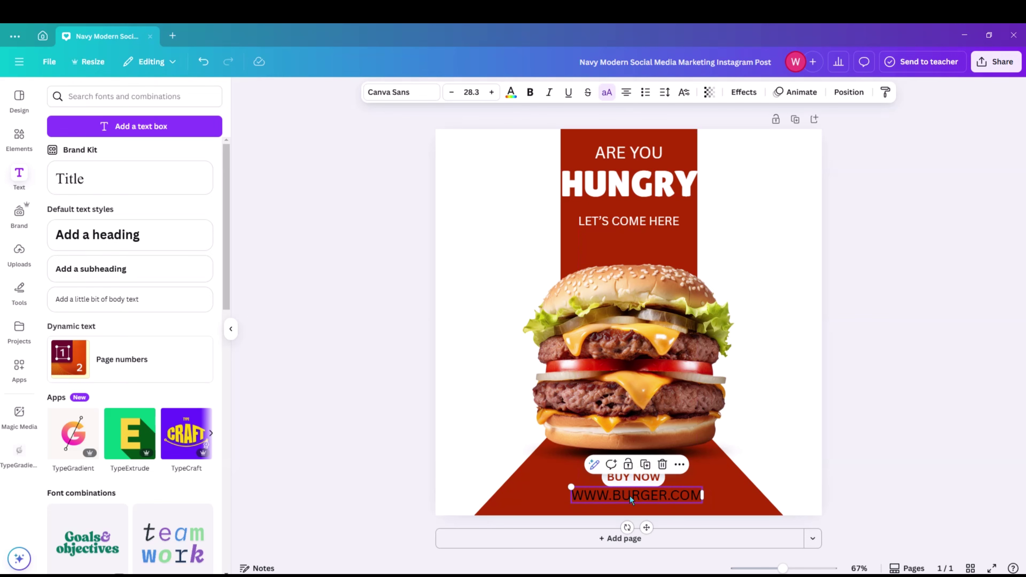
- Colour the website text white and nudge it slightly down, clear of the "BUY NOW" button
{"action": "left_click", "coordinate": [511, 93]}
{"action": "left_click", "coordinate": [208, 383]}
{"action": "left_click", "coordinate": [312, 243]}
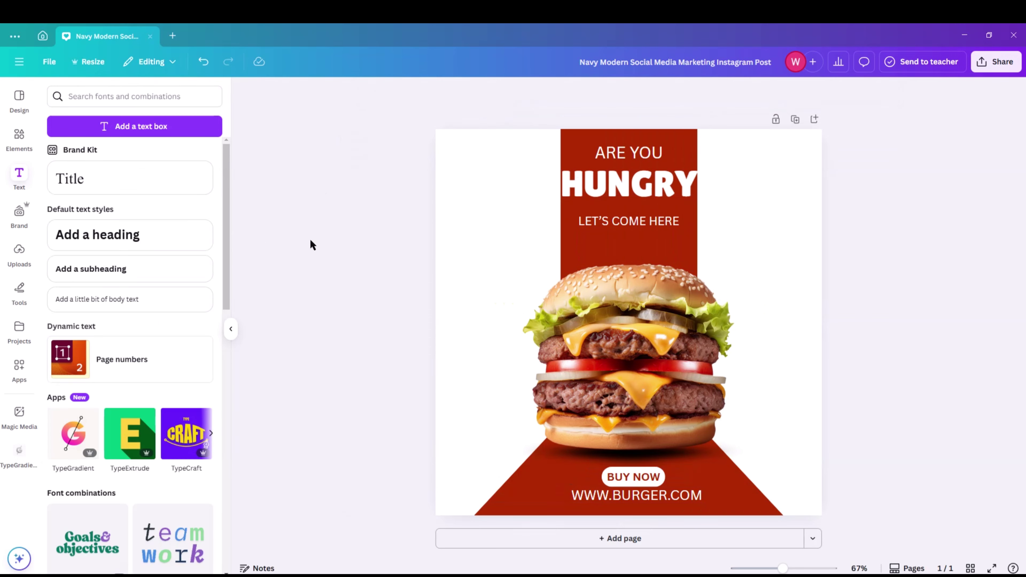
{"action": "left_click", "coordinate": [643, 498]}
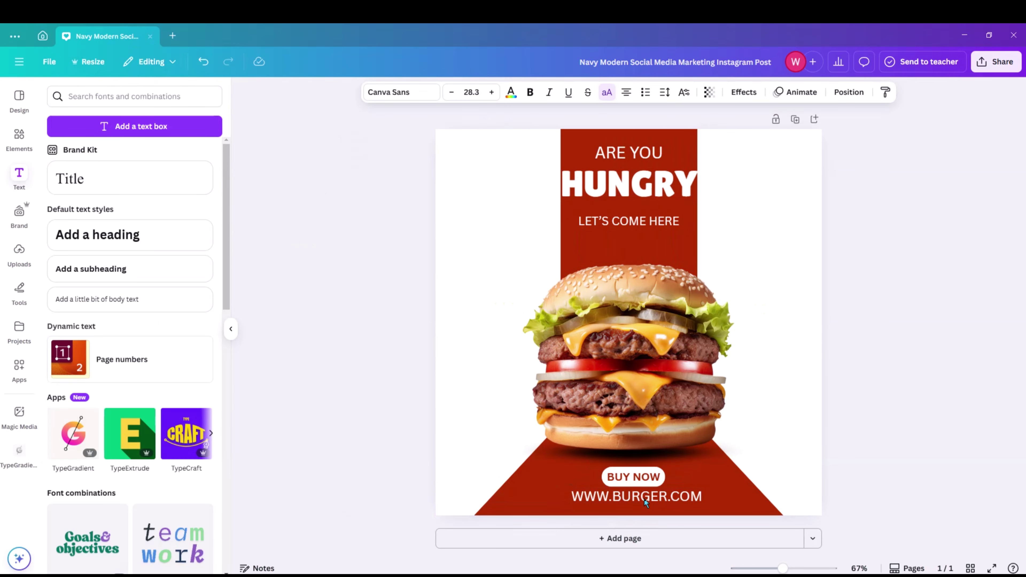
{"action": "left_click", "coordinate": [973, 345]}
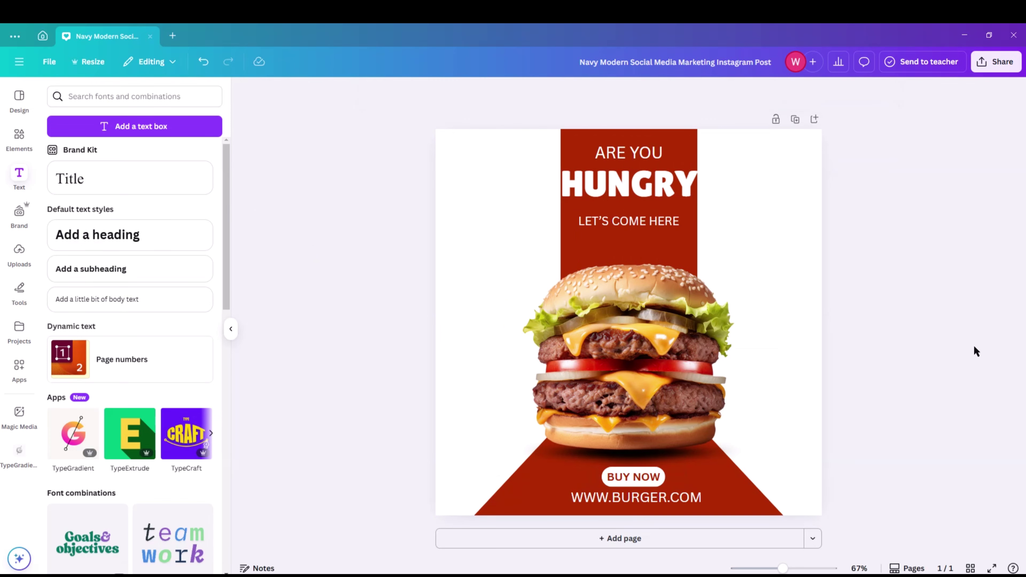
- Search the graphics for "25% off" and add the red scalloped badge with the white inner outline
{"action": "left_click", "coordinate": [19, 138]}
{"action": "left_click", "coordinate": [92, 118]}
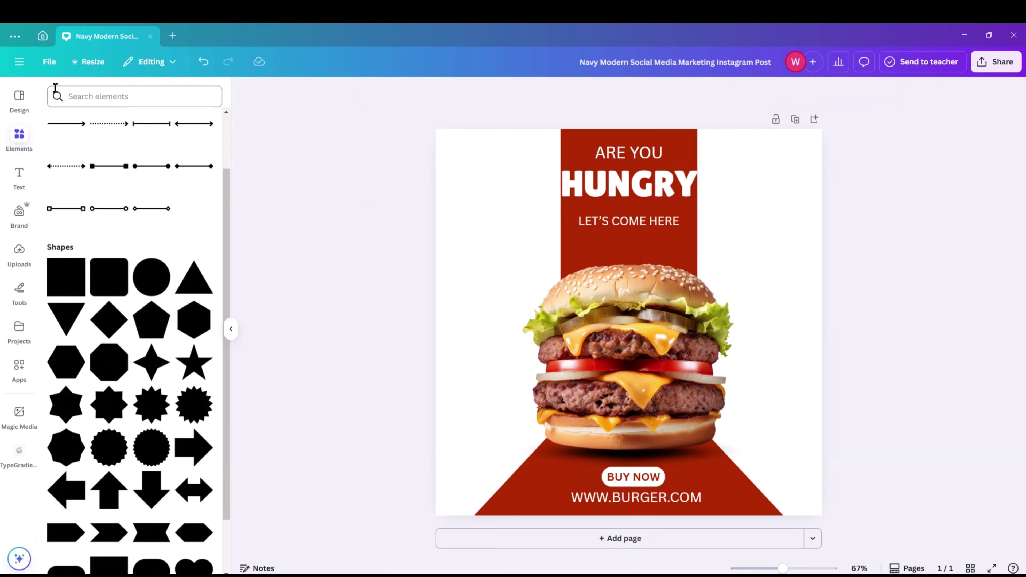
{"action": "type", "text": "25"}
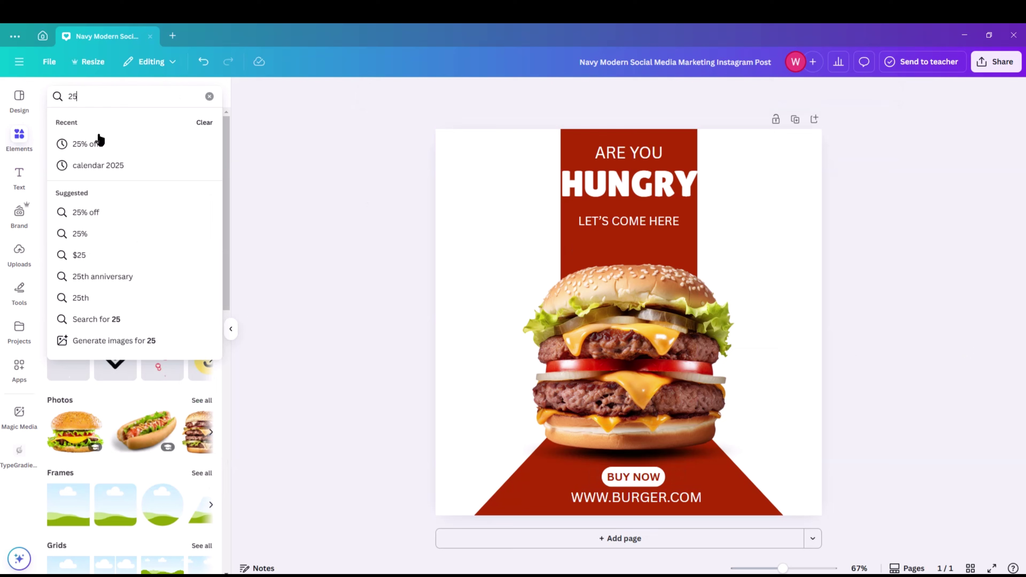
{"action": "left_click", "coordinate": [100, 139]}
{"action": "left_click", "coordinate": [200, 179]}
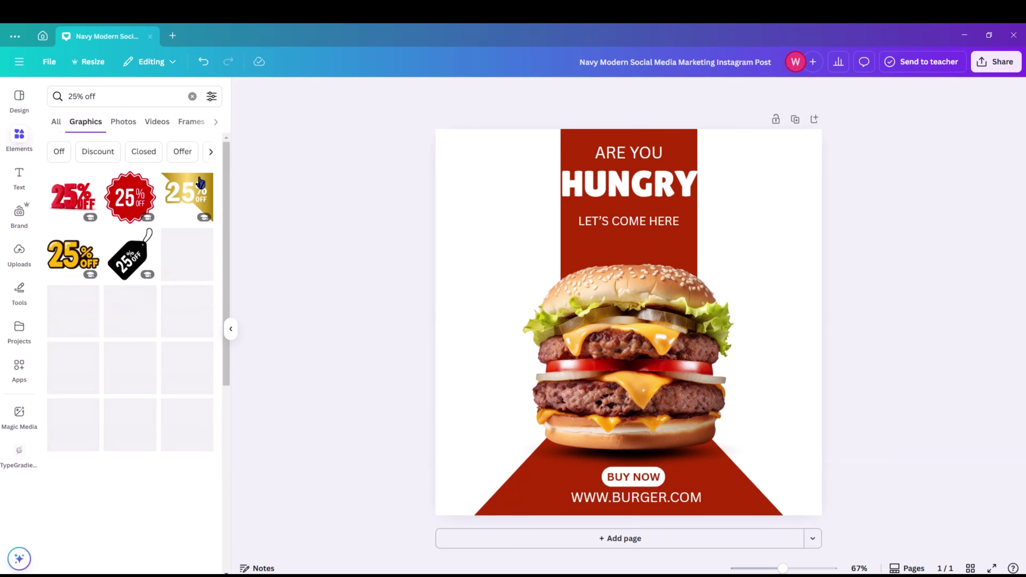
{"action": "left_click", "coordinate": [132, 198]}
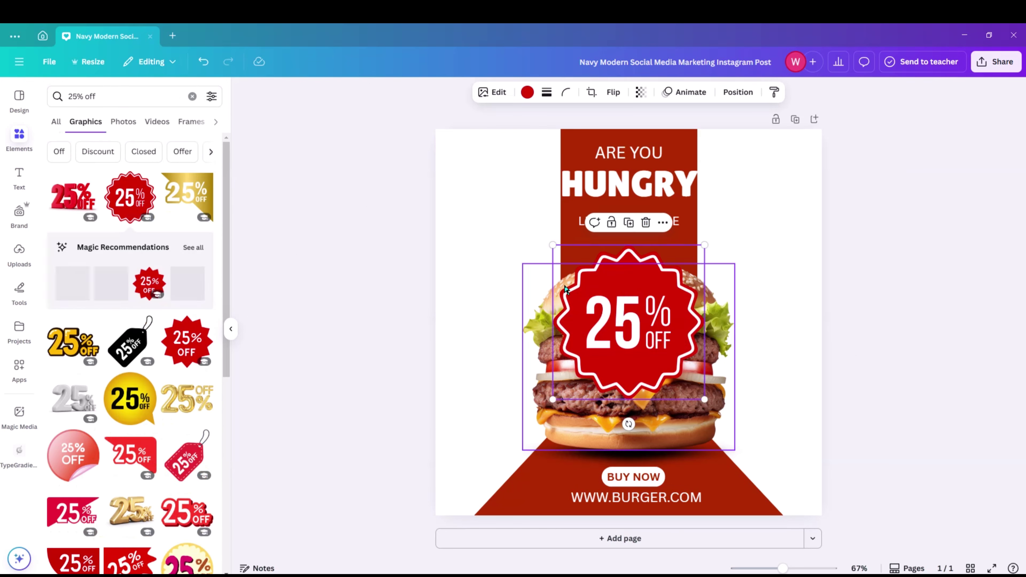
- Shrink the 25% off badge and place it on the white area to the right of the headline
{"action": "left_click_drag", "start_coordinate": [552, 244], "coordinate": [636, 335]}
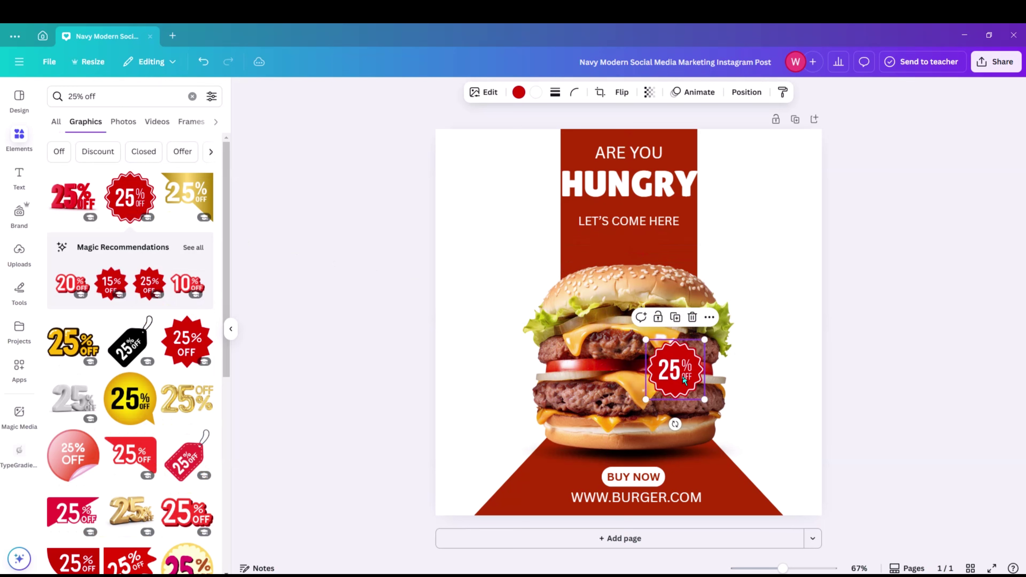
{"action": "left_click_drag", "start_coordinate": [668, 367], "coordinate": [800, 250]}
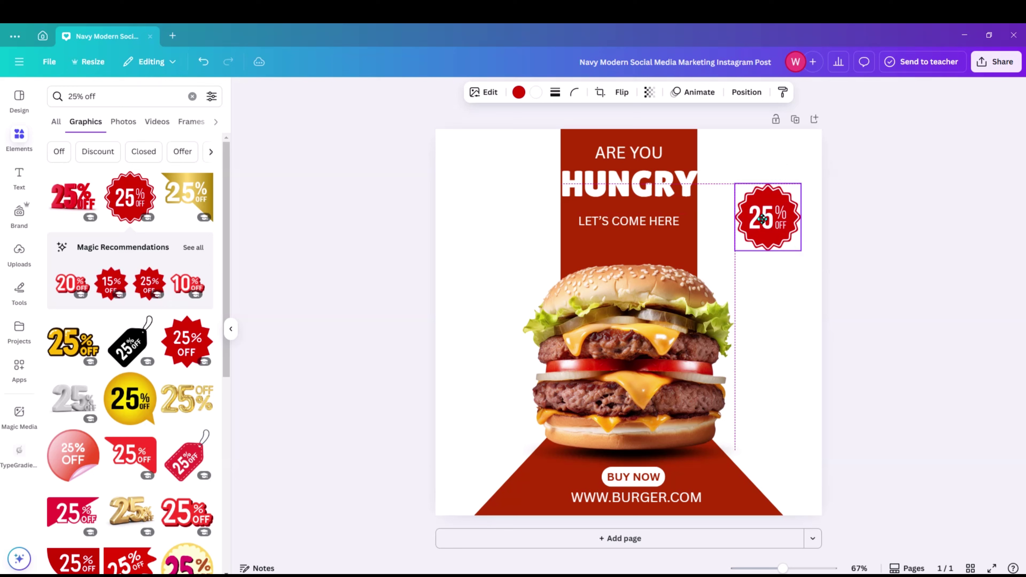
{"action": "left_click", "coordinate": [895, 237]}
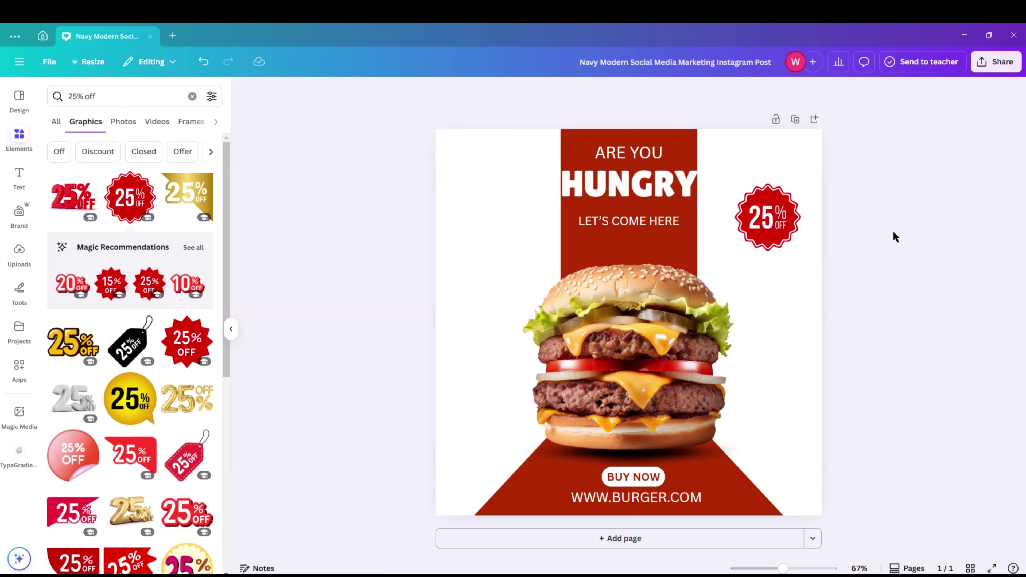
- Add a heading spelling "burger" vertically, with one letter on each line
{"action": "left_click", "coordinate": [18, 175]}
{"action": "left_click", "coordinate": [163, 242]}
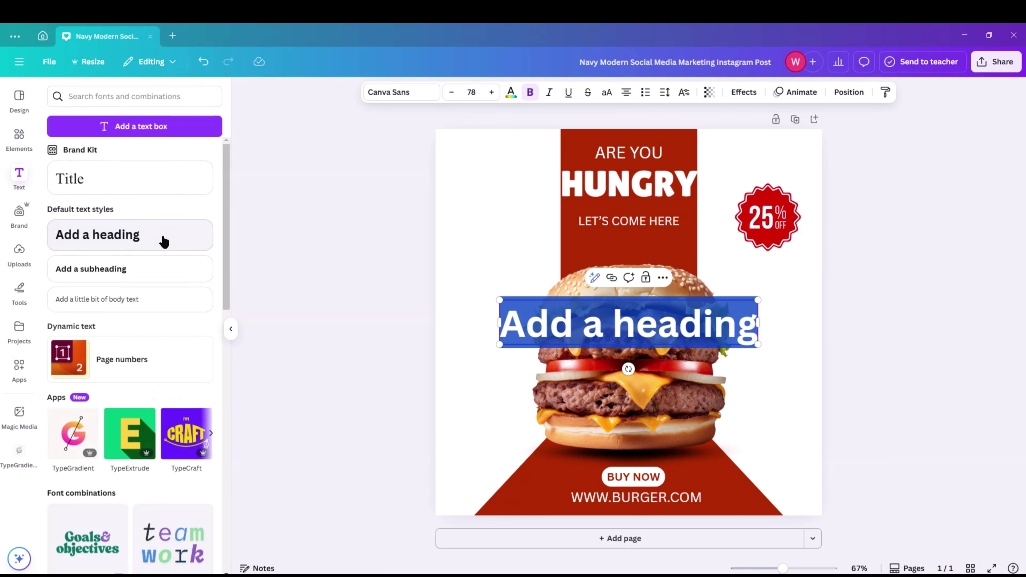
{"action": "key", "text": "BackSpace"}
{"action": "type", "text": "b"}
{"action": "key", "text": "Return"}
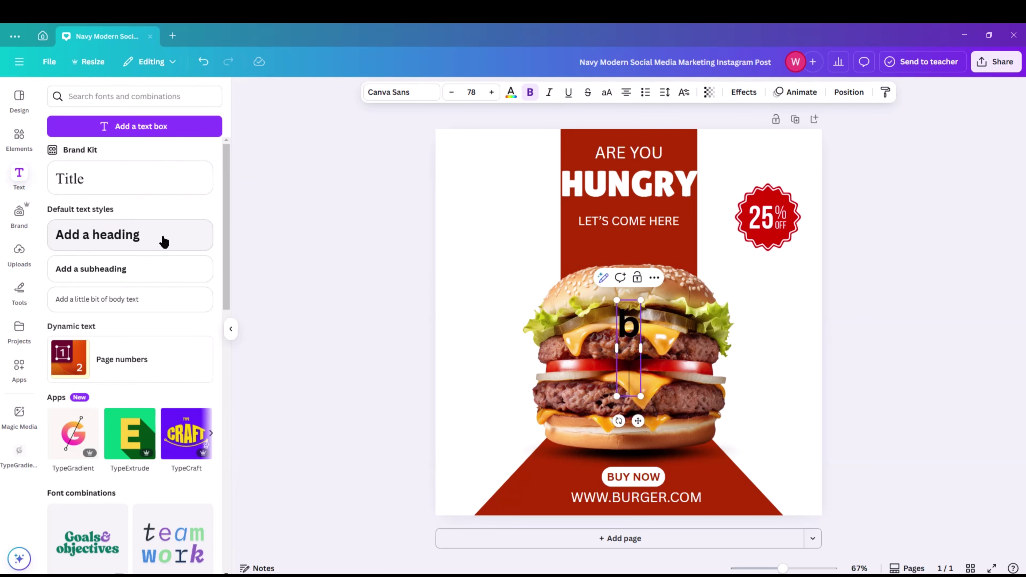
{"action": "key", "text": "Return"}
{"action": "type", "text": "g"}
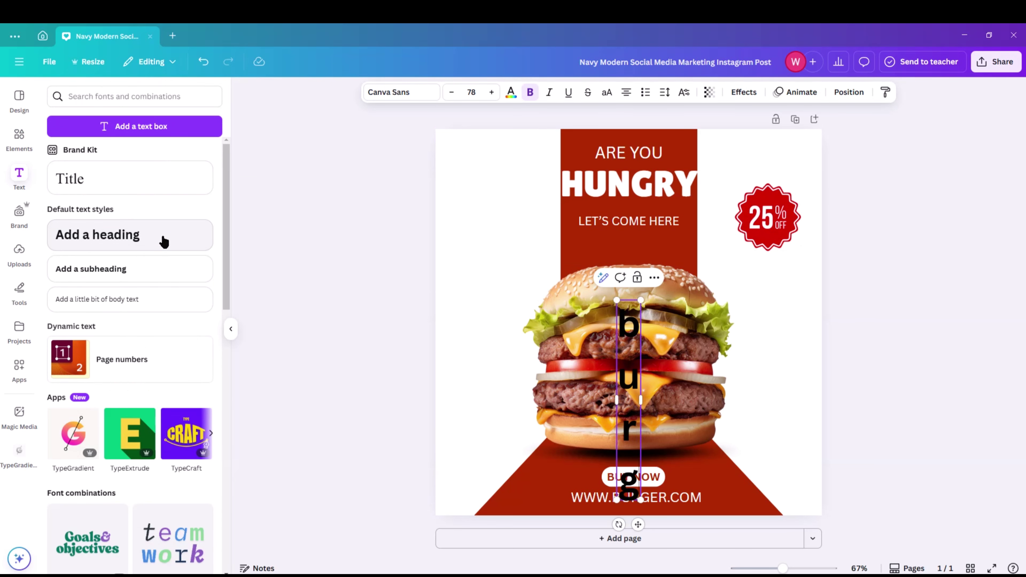
{"action": "key", "text": "Return"}
{"action": "type", "text": "e"}
{"action": "key", "text": "Return"}
{"action": "type", "text": "r"}
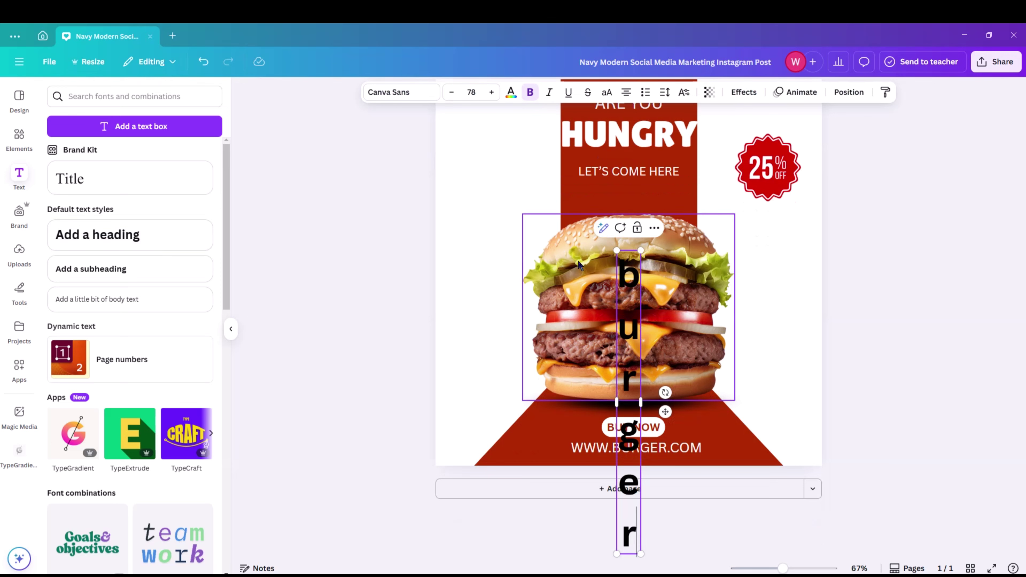
- Move the vertical "burger" text onto the white area left of the burger photo and make it uppercase
{"action": "left_click", "coordinate": [503, 345]}
{"action": "left_click_drag", "start_coordinate": [629, 390], "coordinate": [479, 261]}
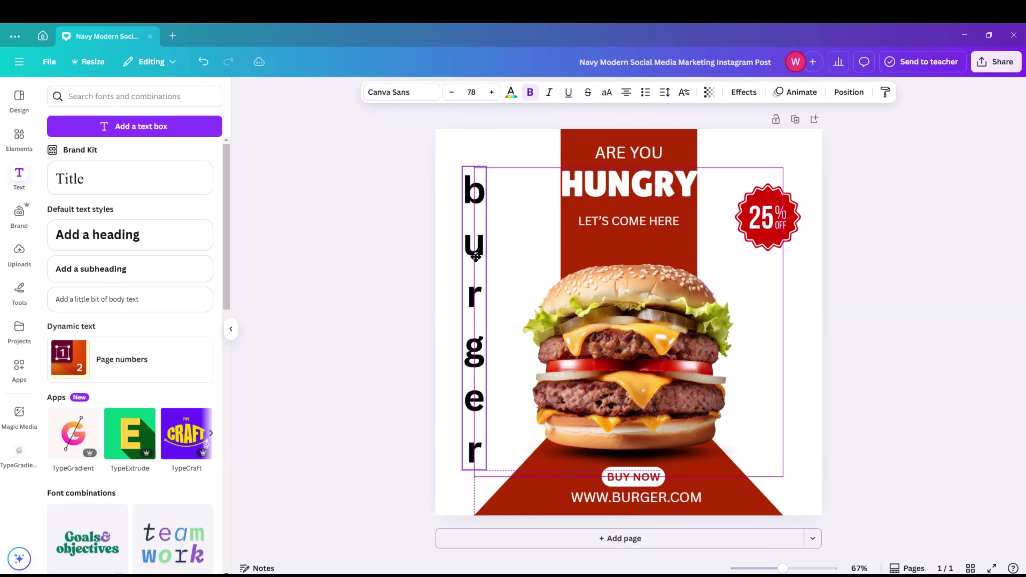
{"action": "left_click", "coordinate": [608, 92]}
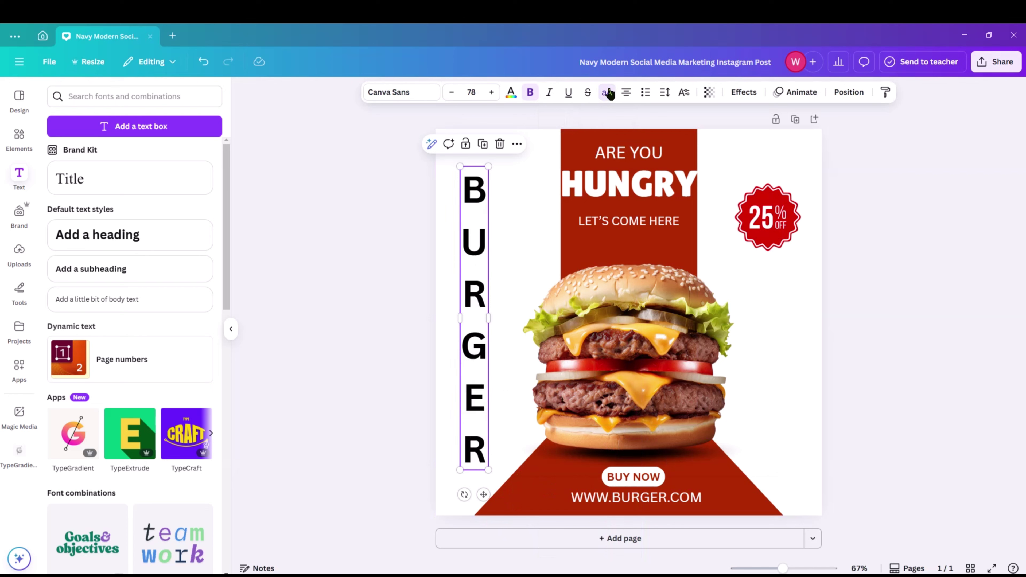
- Colour the vertical "BURGER" text the discount badge's bright red and give its letters a hollow outline effect
{"action": "left_click", "coordinate": [511, 93]}
{"action": "left_click", "coordinate": [150, 174]}
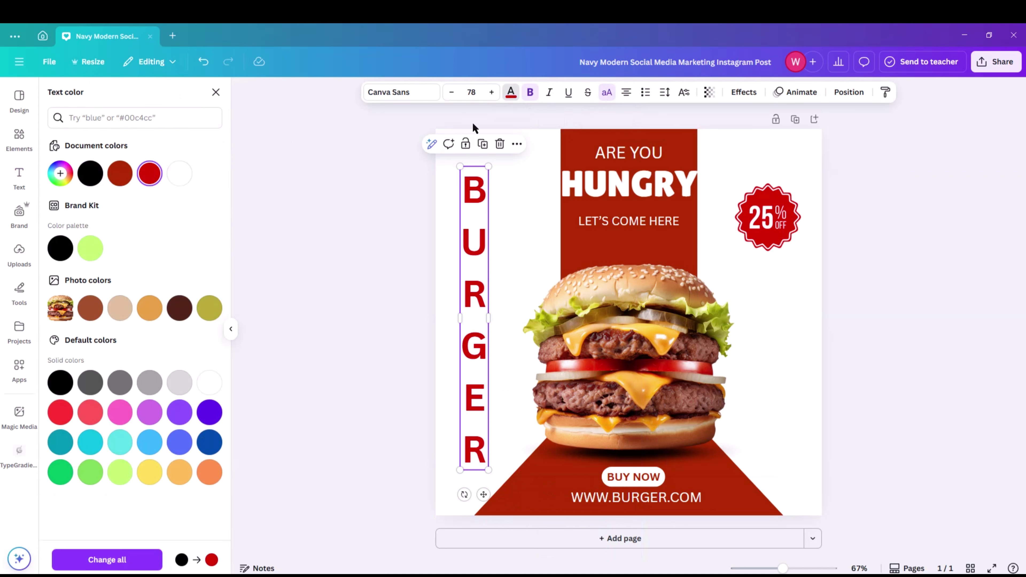
{"action": "left_click", "coordinate": [743, 92]}
{"action": "left_click", "coordinate": [75, 227]}
- Try the Kagitingan font on the vertical "BURGER" text, settling on Lilita One
{"action": "left_click", "coordinate": [383, 94]}
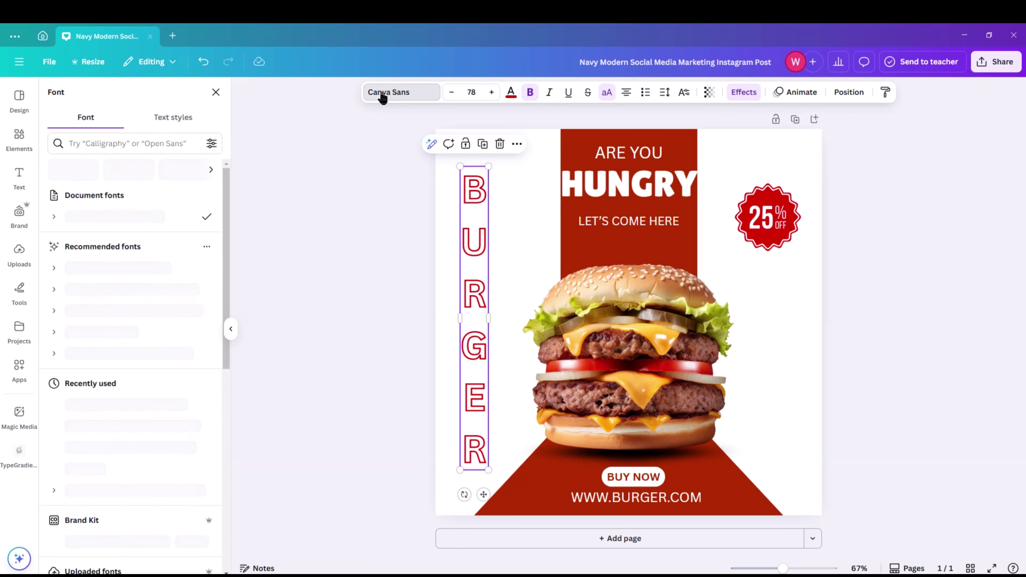
{"action": "left_click", "coordinate": [100, 238]}
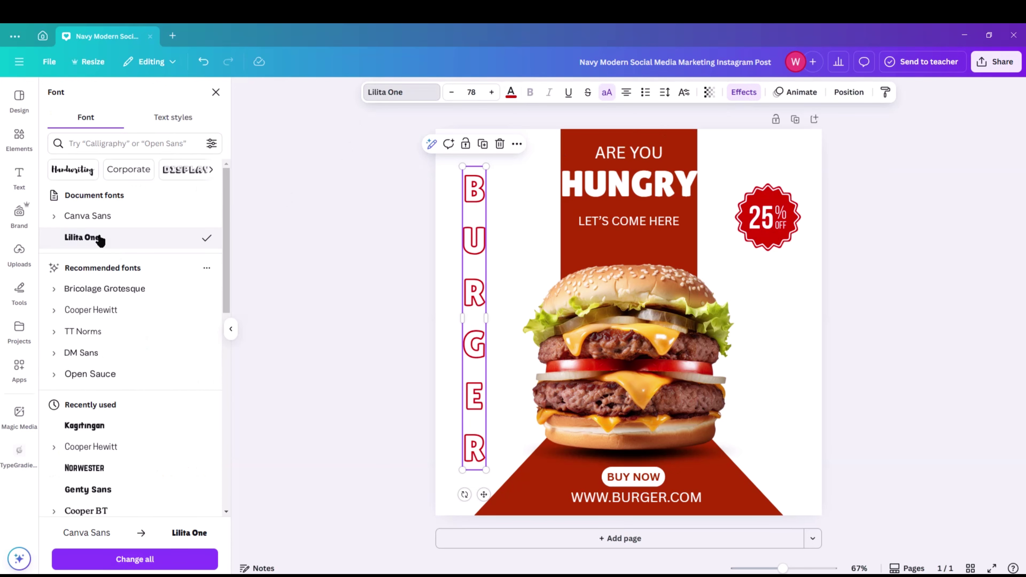
{"action": "left_click", "coordinate": [107, 431]}
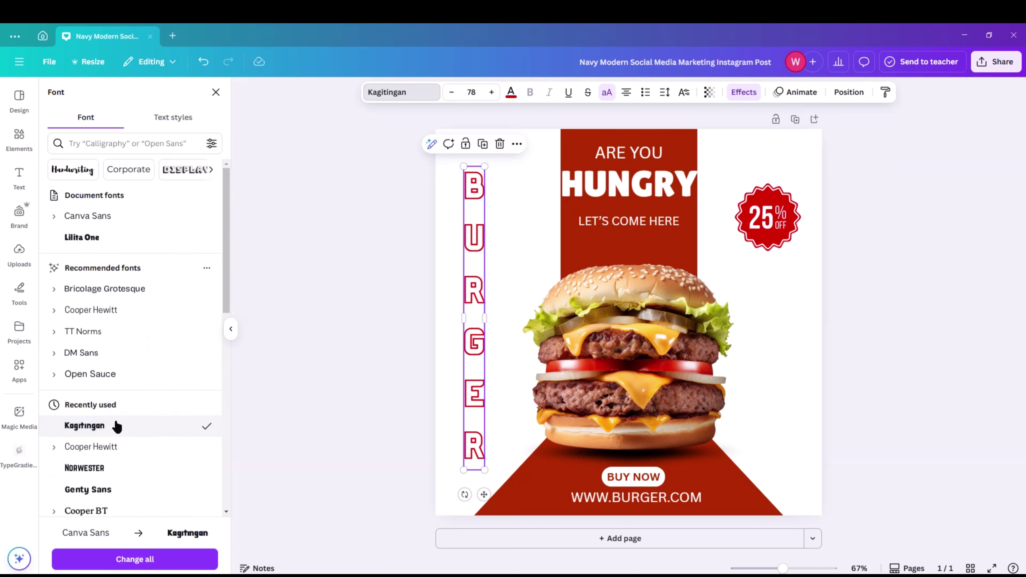
{"action": "left_click", "coordinate": [101, 240]}
- Enlarge the vertical "BURGER" text to size 79.7 and adjust its position beside the burger photo
{"action": "left_click_drag", "start_coordinate": [484, 470], "coordinate": [487, 472]}
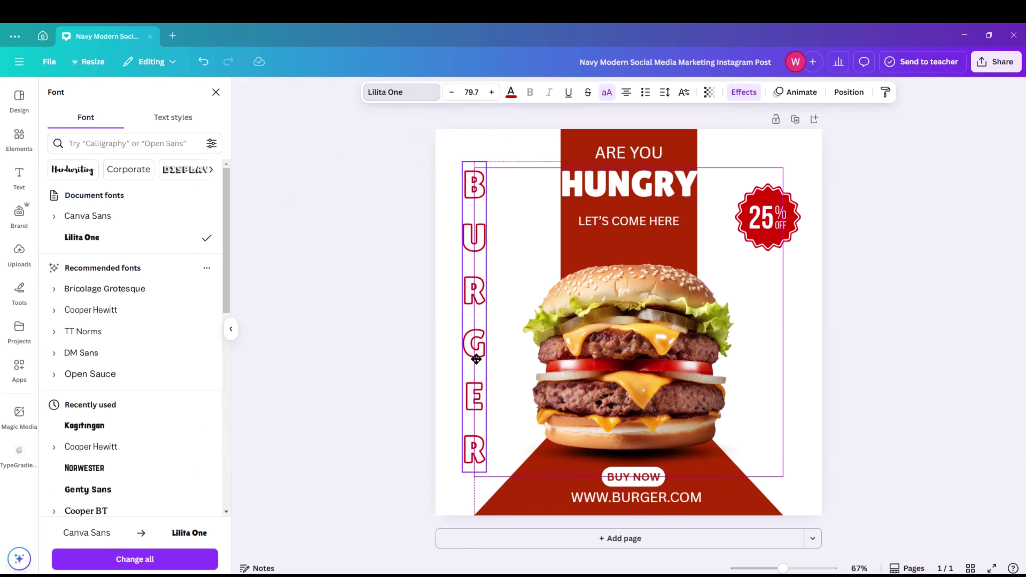
{"action": "left_click_drag", "start_coordinate": [476, 359], "coordinate": [476, 363]}
{"action": "left_click", "coordinate": [347, 318]}
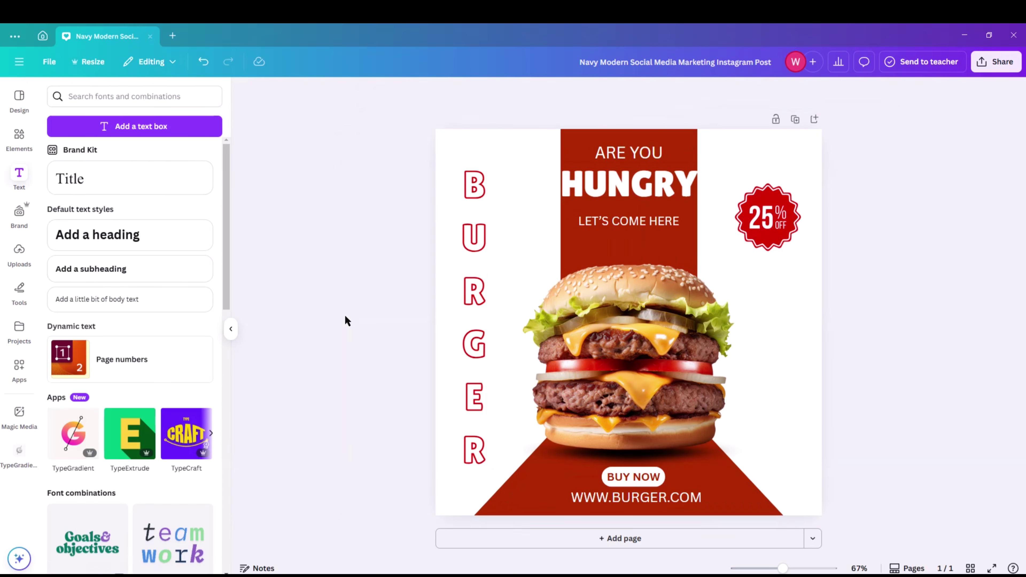